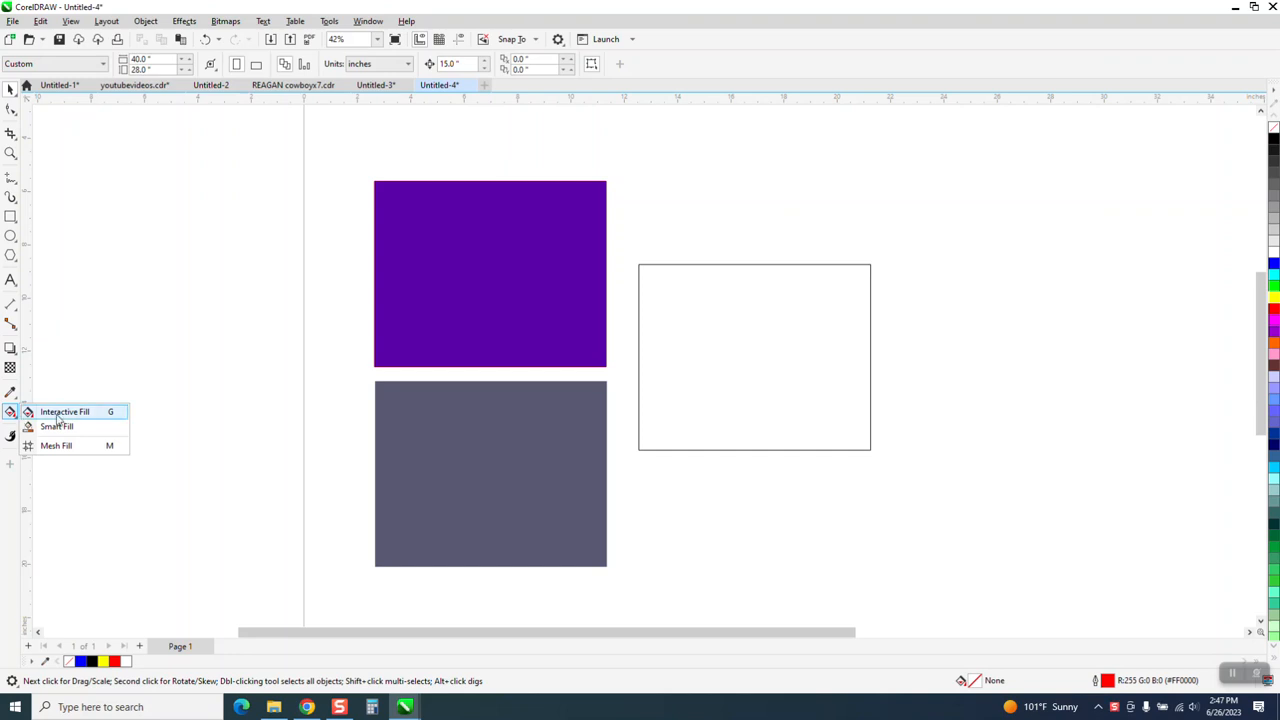
# Use Smart Fill to colour the empty rectangle with purple sampled from the upper rectangle, and undo the fill.
pyautogui.click(56, 426)
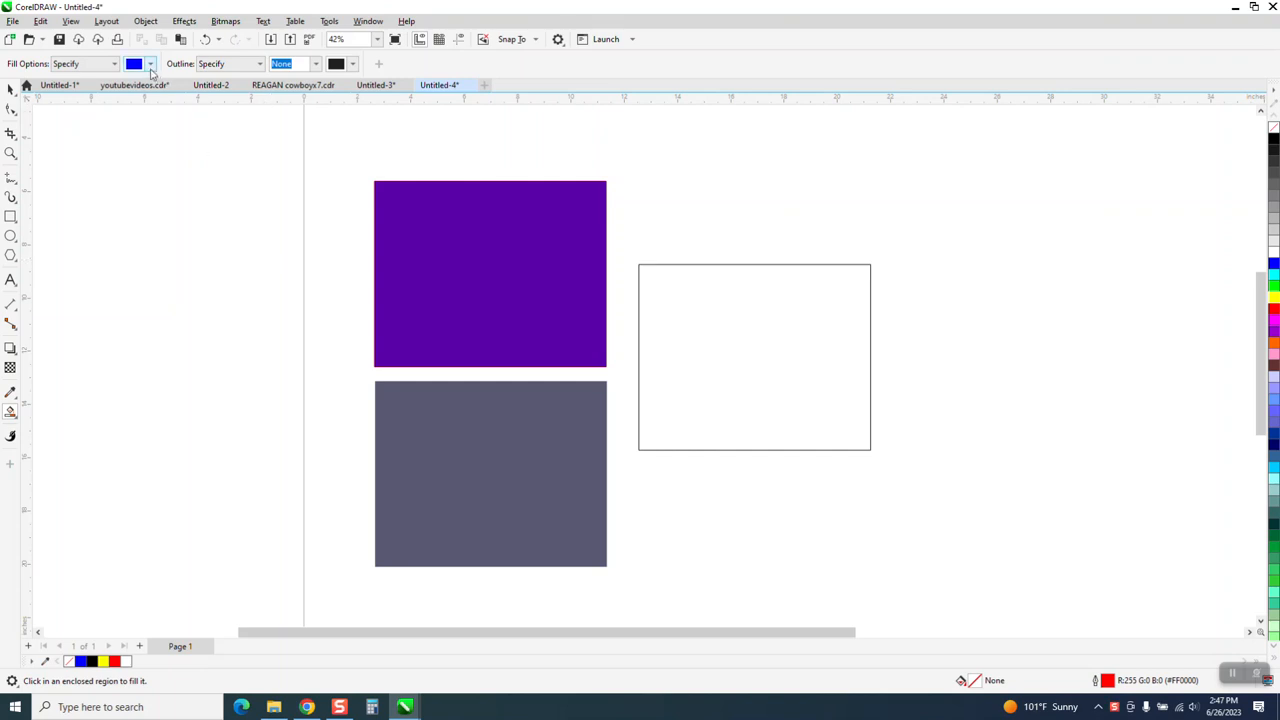
pyautogui.click(151, 64)
pyautogui.click(253, 261)
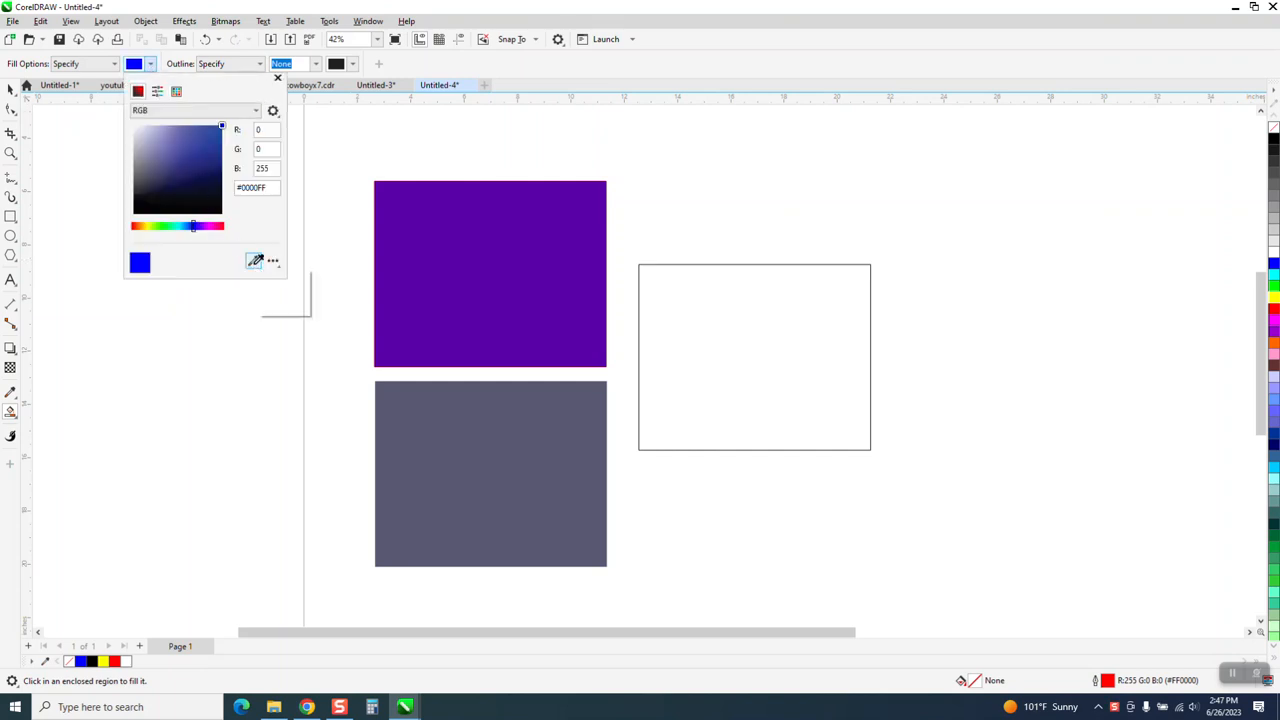
pyautogui.click(405, 282)
pyautogui.click(686, 335)
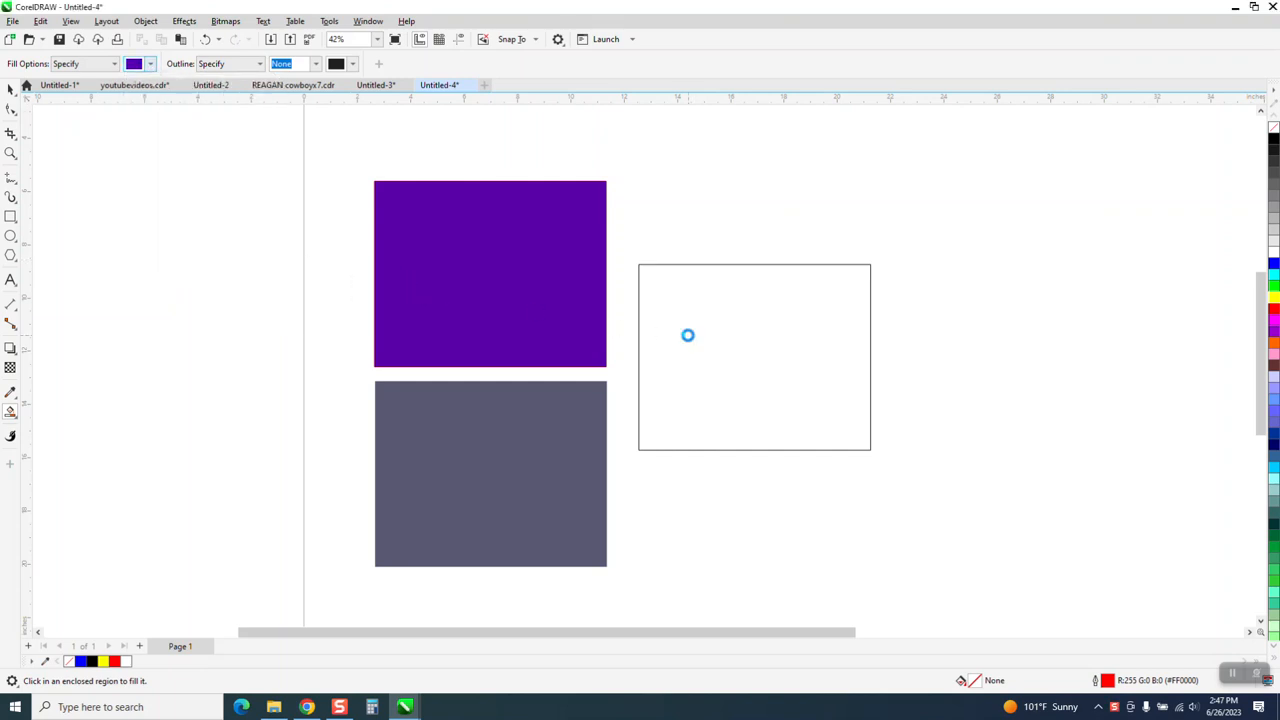
pyautogui.click(691, 359)
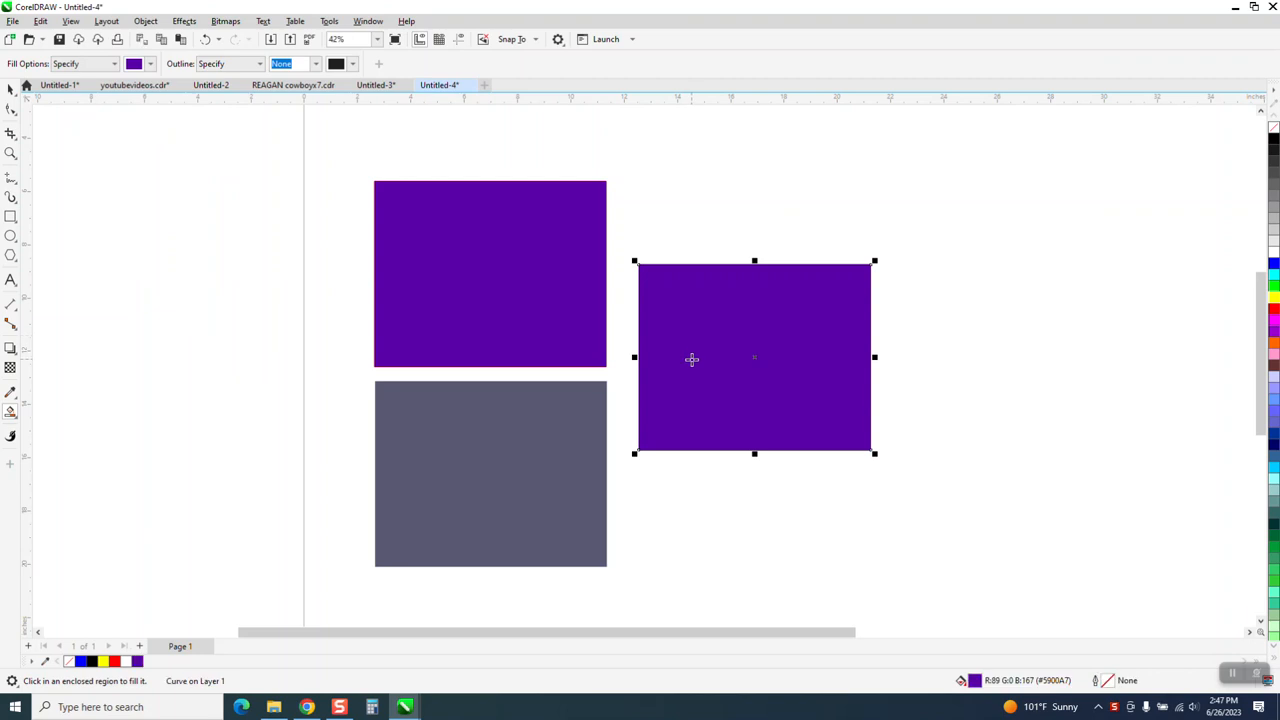
pyautogui.click(205, 39)
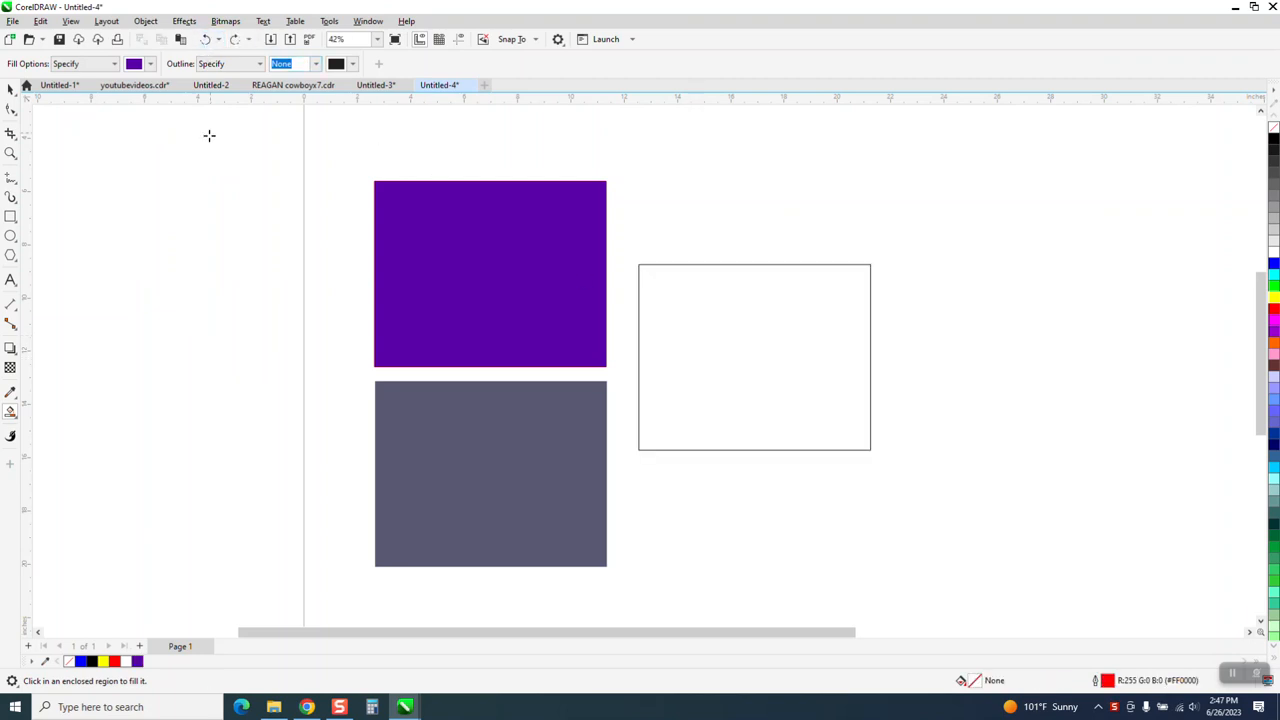
# Switch the Smart Fill colour to #330099 from the RGB Palette, fill the empty rectangle with it, and undo the fill.
pyautogui.click(151, 64)
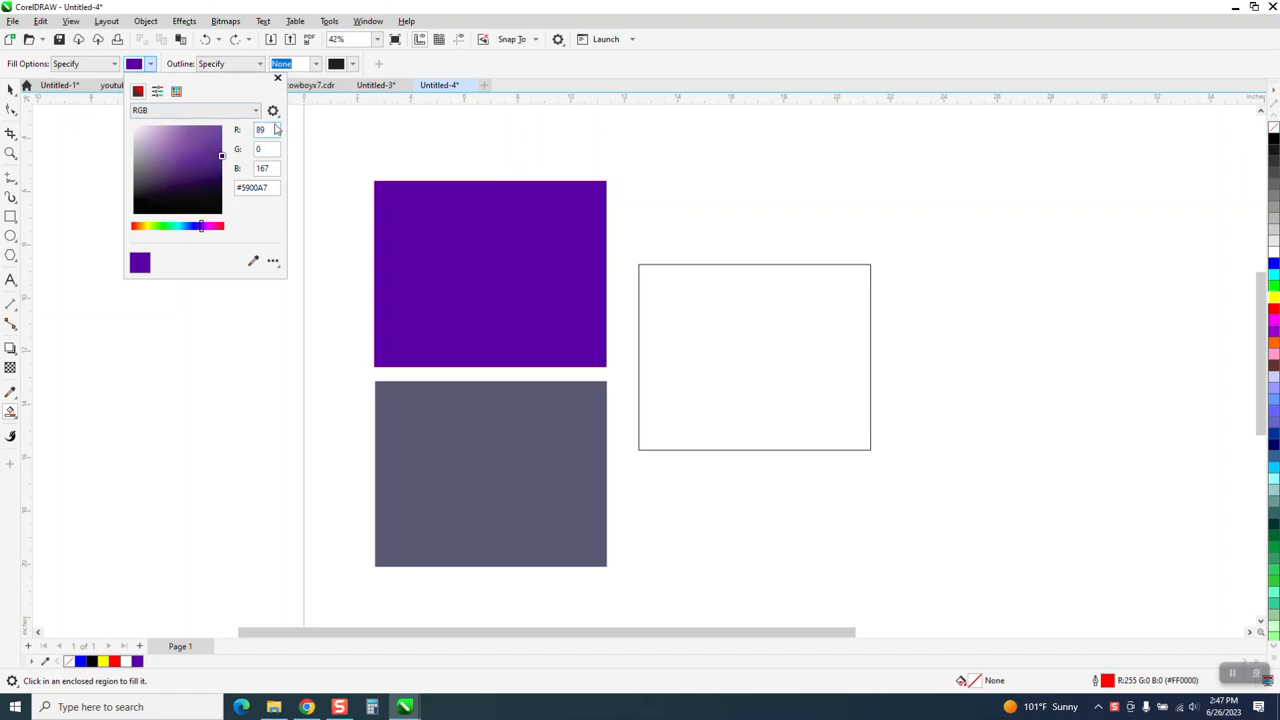
pyautogui.click(176, 91)
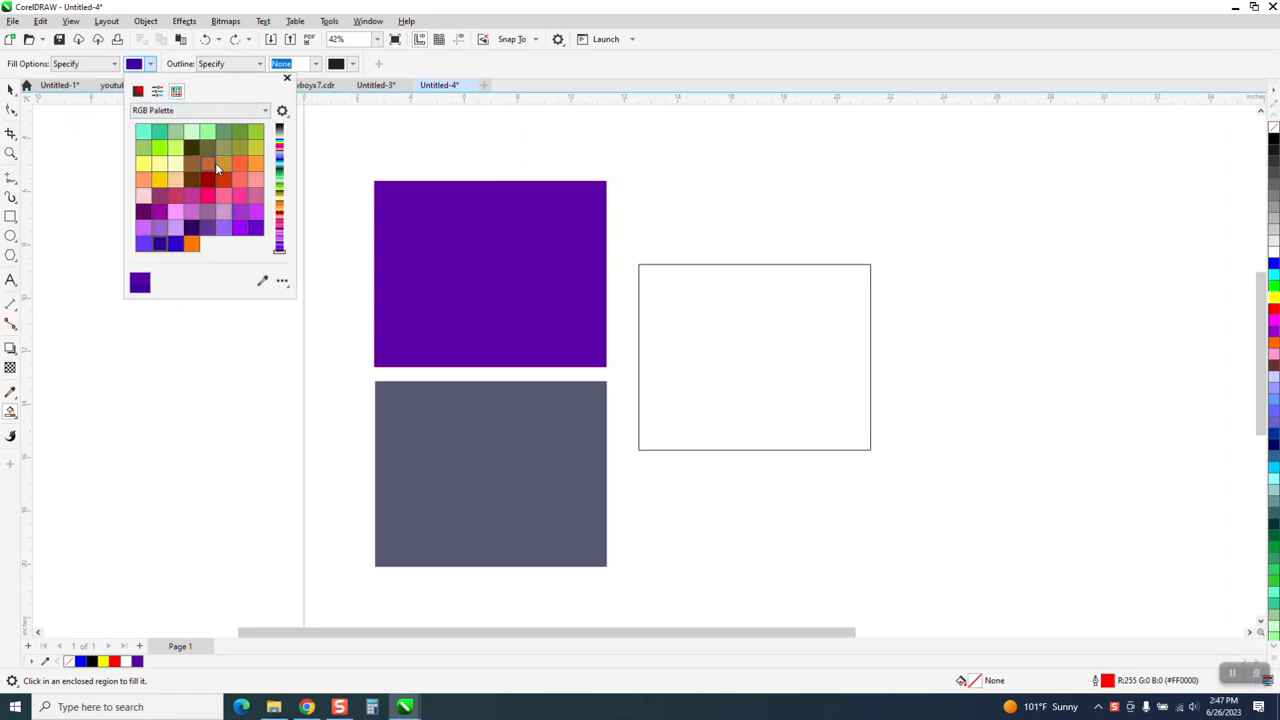
pyautogui.click(279, 129)
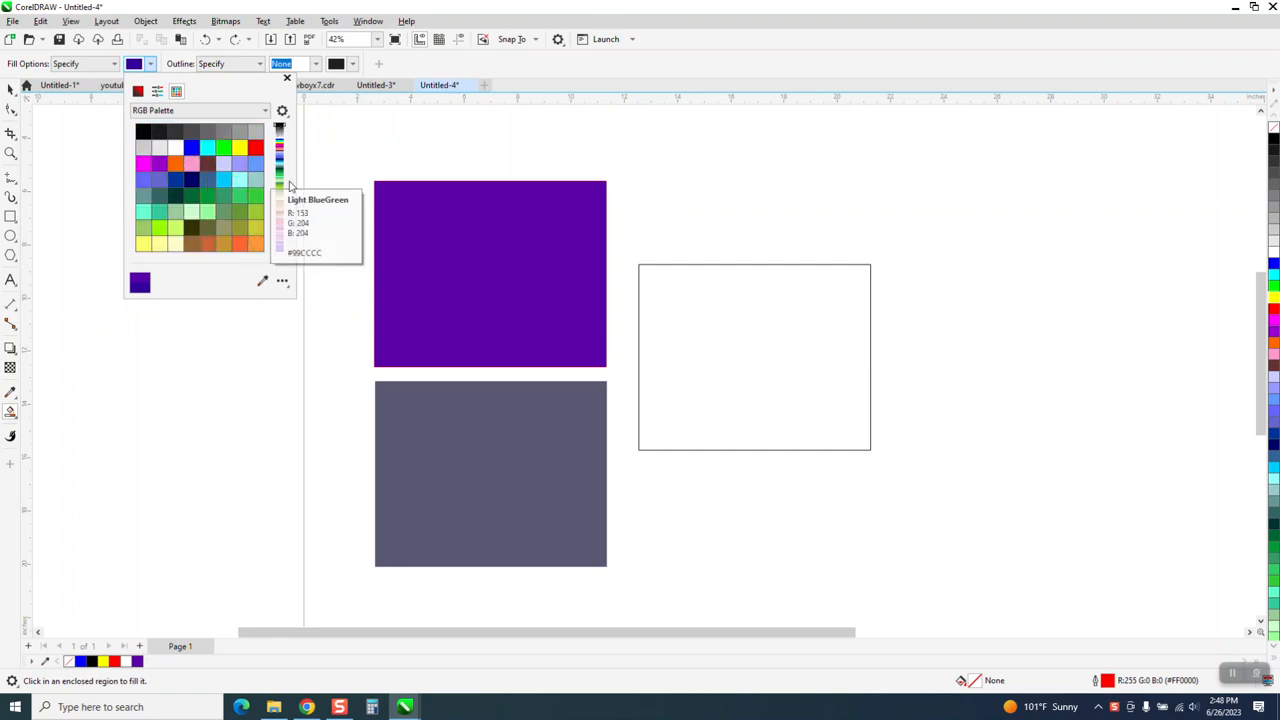
pyautogui.click(662, 293)
pyautogui.click(662, 293)
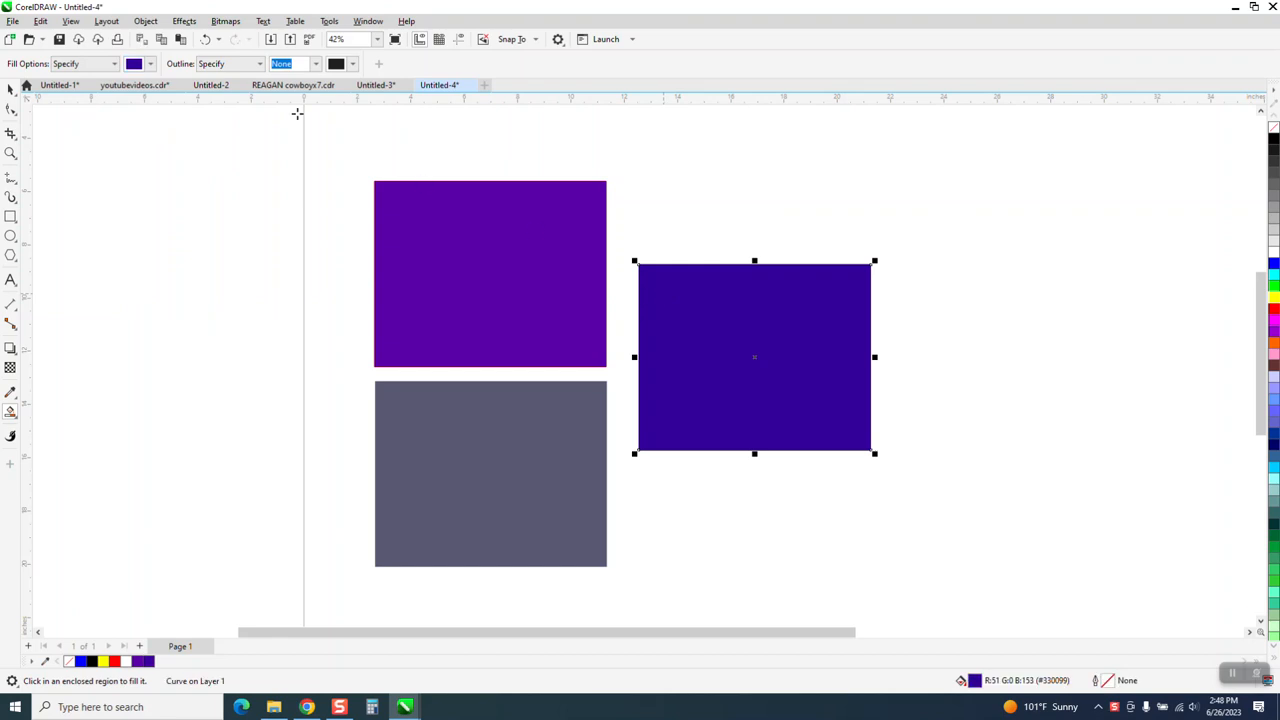
pyautogui.click(205, 40)
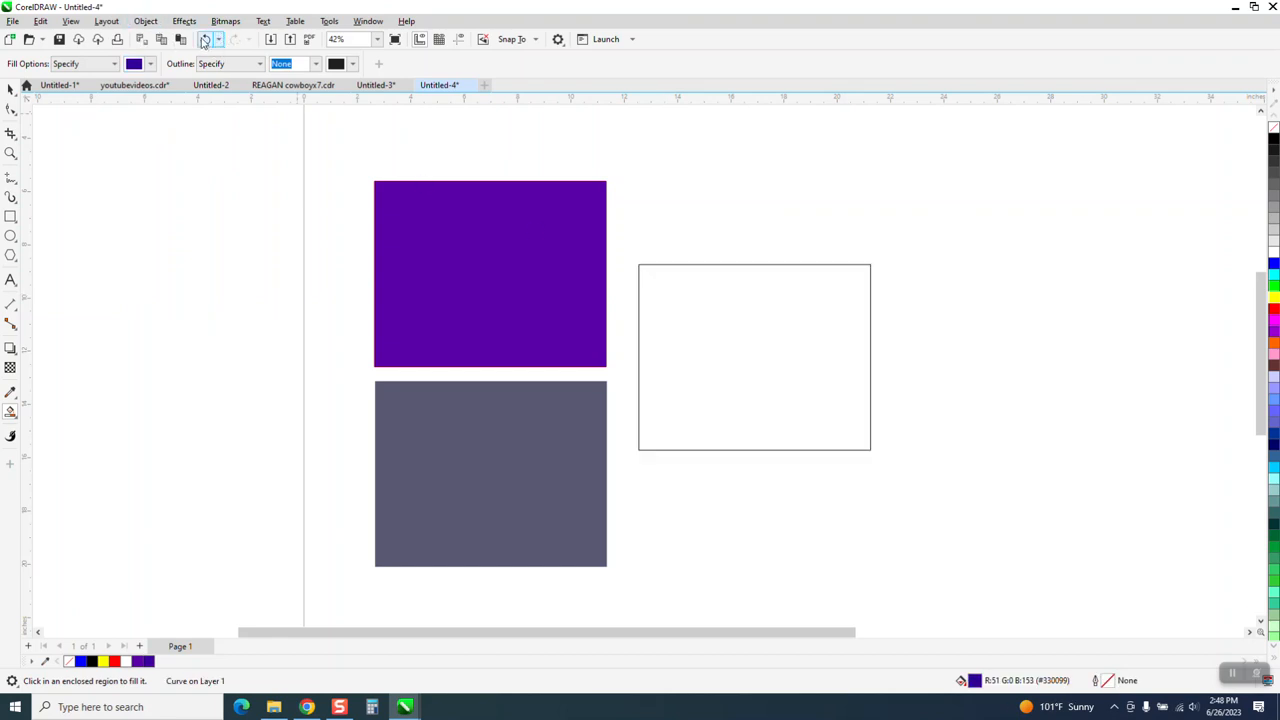
# Fill the empty rectangle with light green #99FF99 from the RGB Palette using Smart Fill, and undo the fill.
pyautogui.click(152, 64)
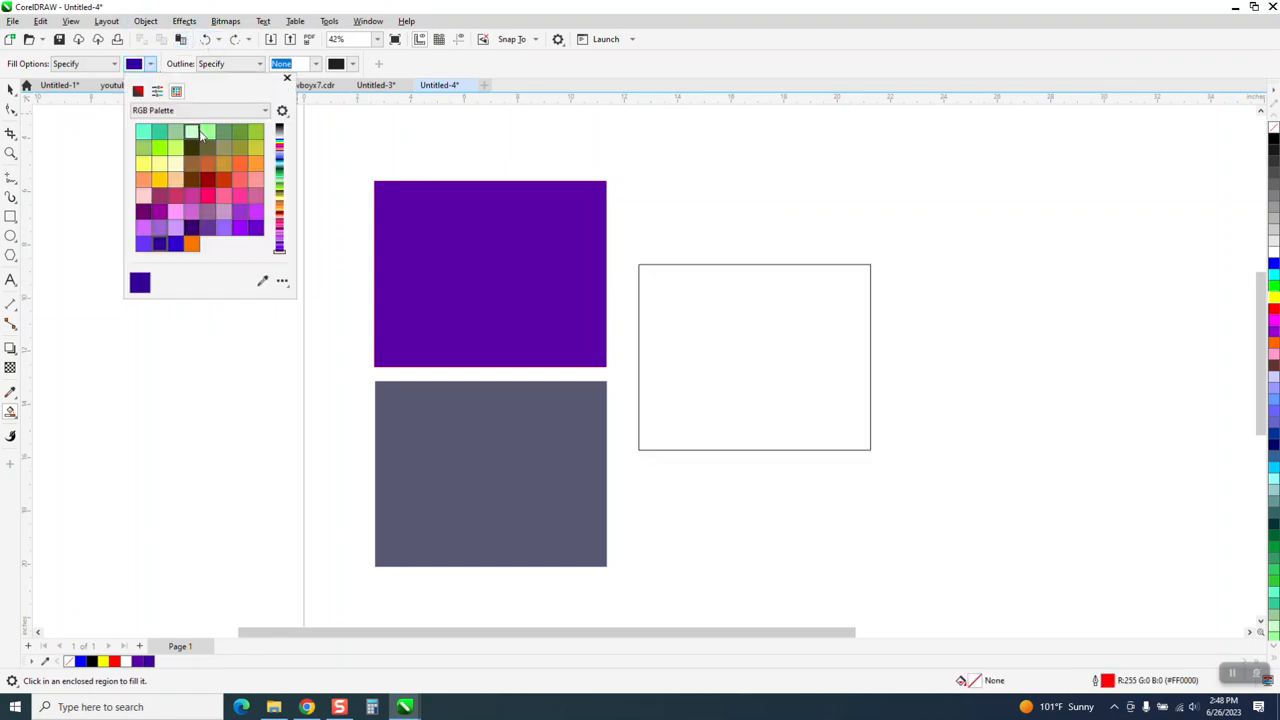
pyautogui.click(207, 131)
pyautogui.click(675, 317)
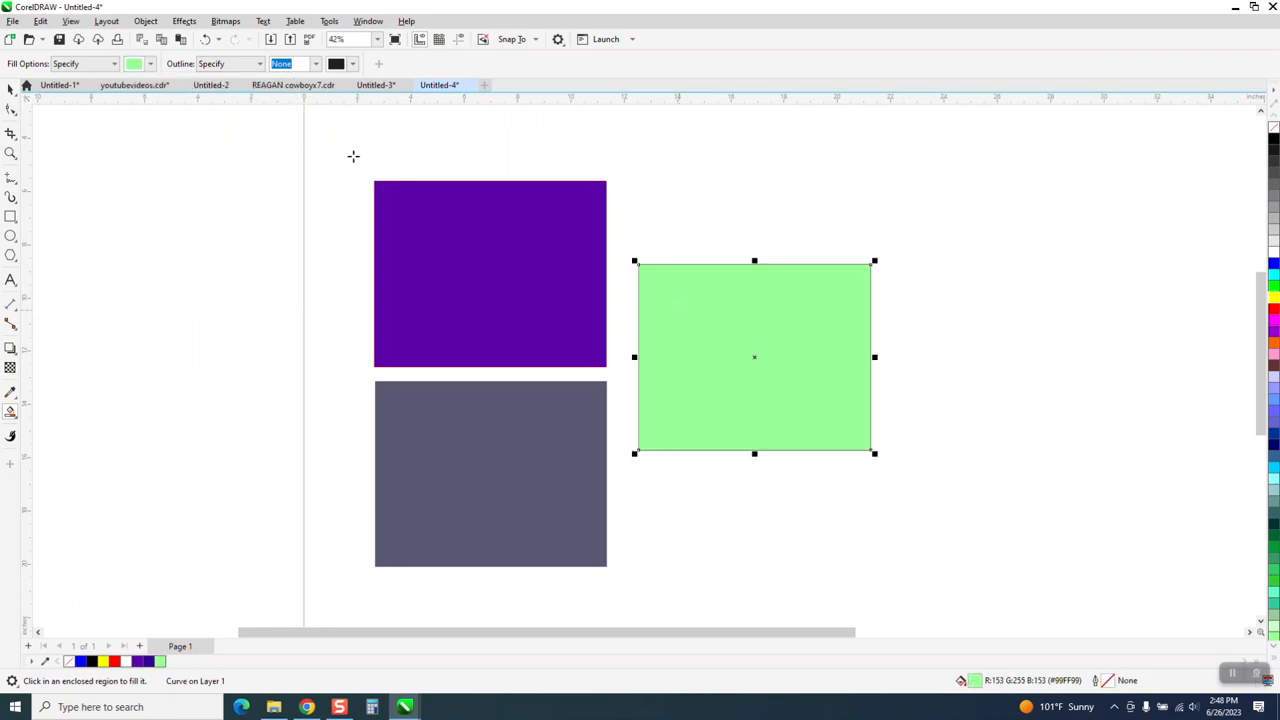
pyautogui.click(205, 40)
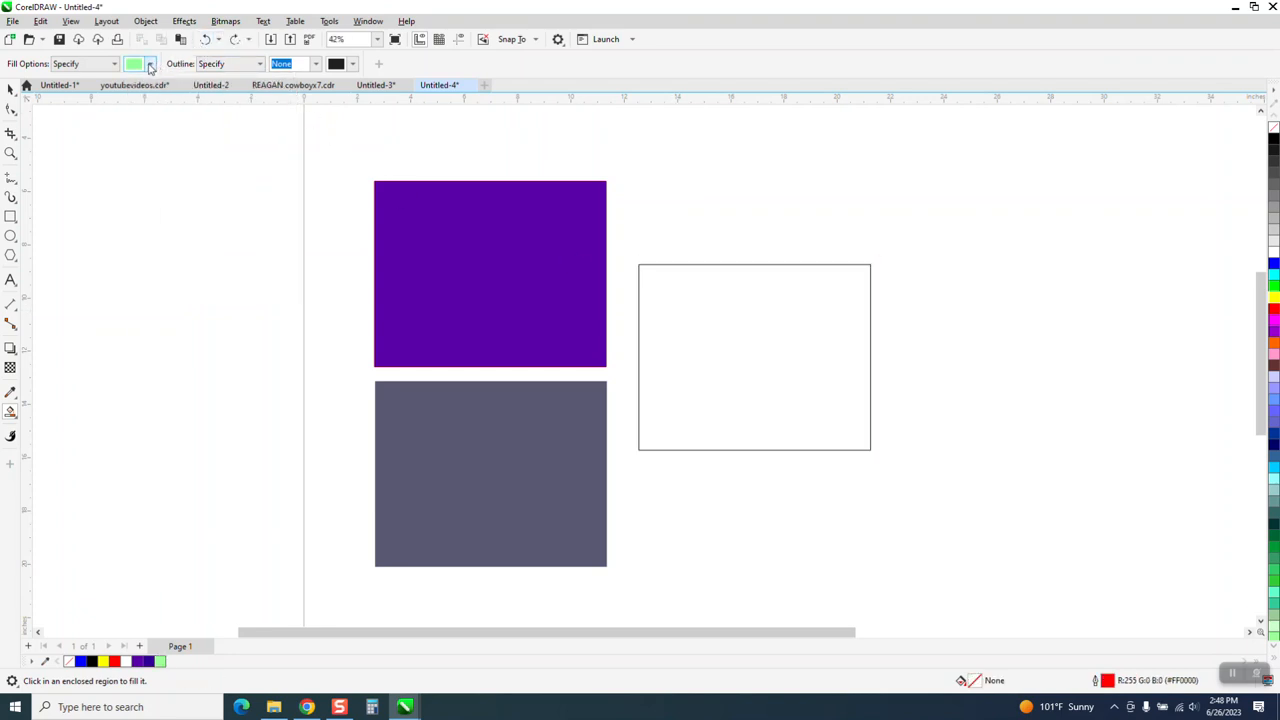
# Sample the slate grey of the lower rectangle as the Smart Fill colour, fill the empty rectangle, and undo the fill.
pyautogui.click(150, 64)
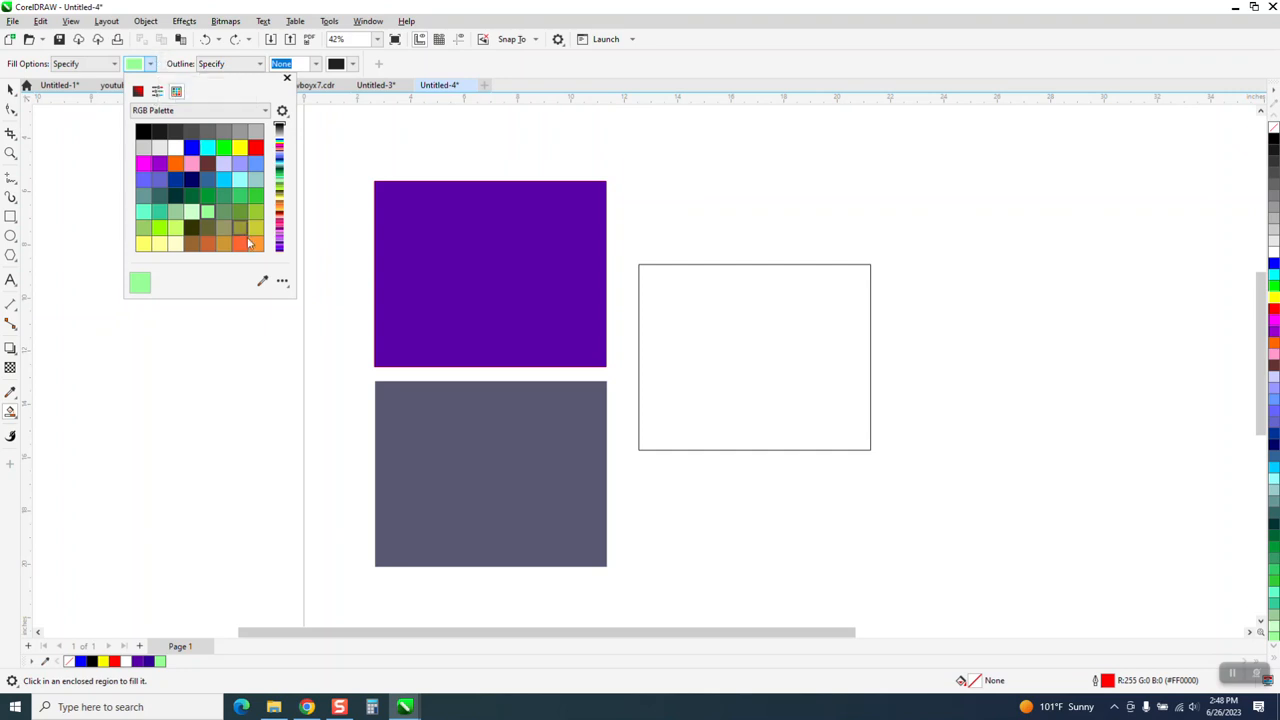
pyautogui.click(263, 281)
pyautogui.click(440, 400)
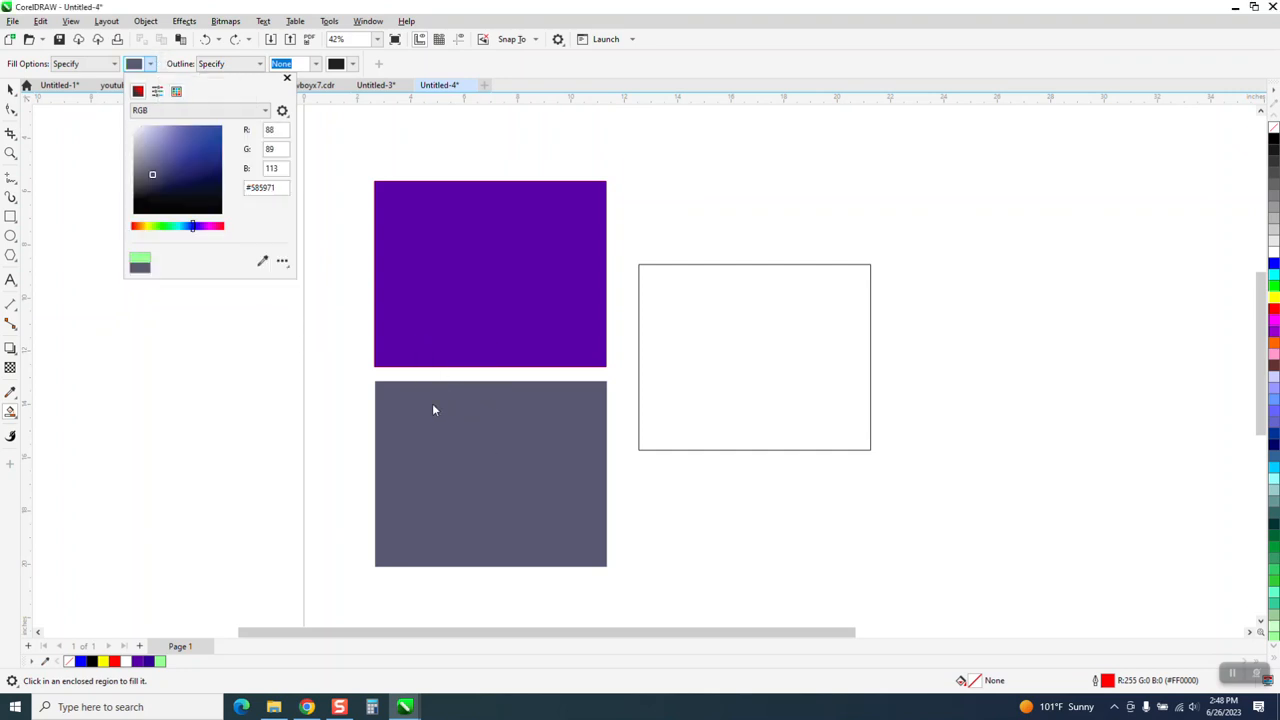
pyautogui.click(667, 391)
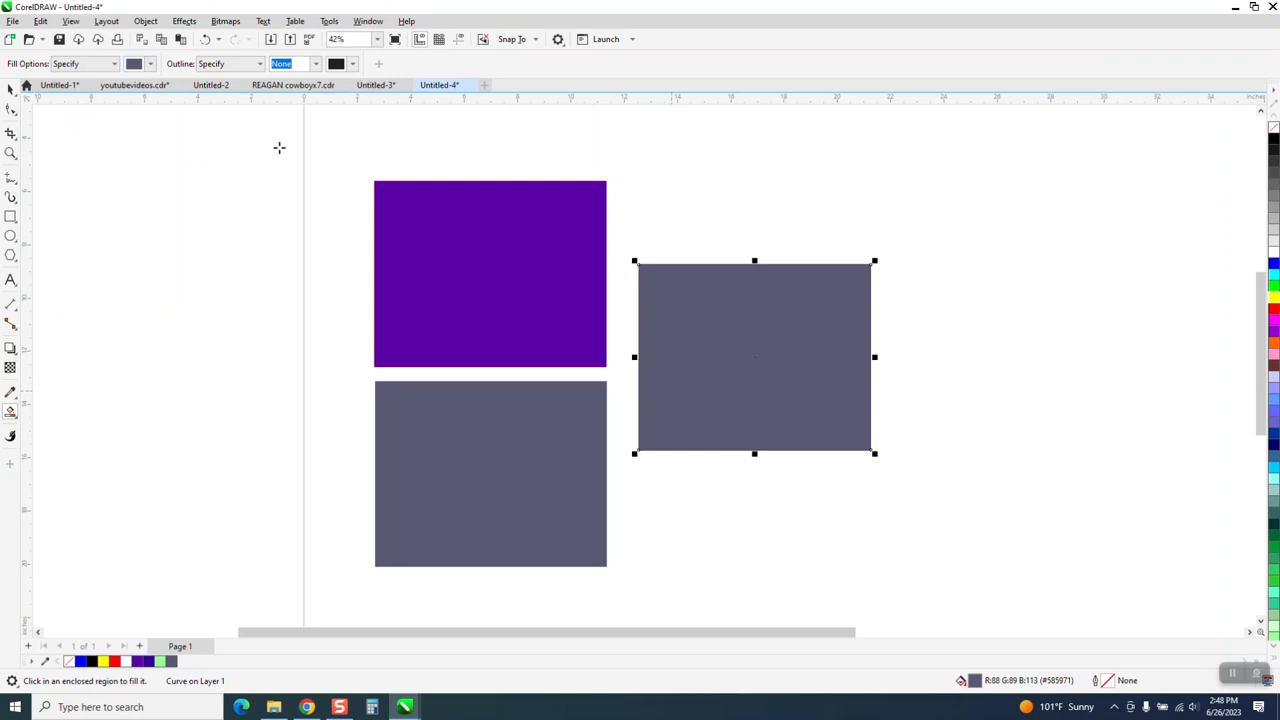
pyautogui.click(205, 40)
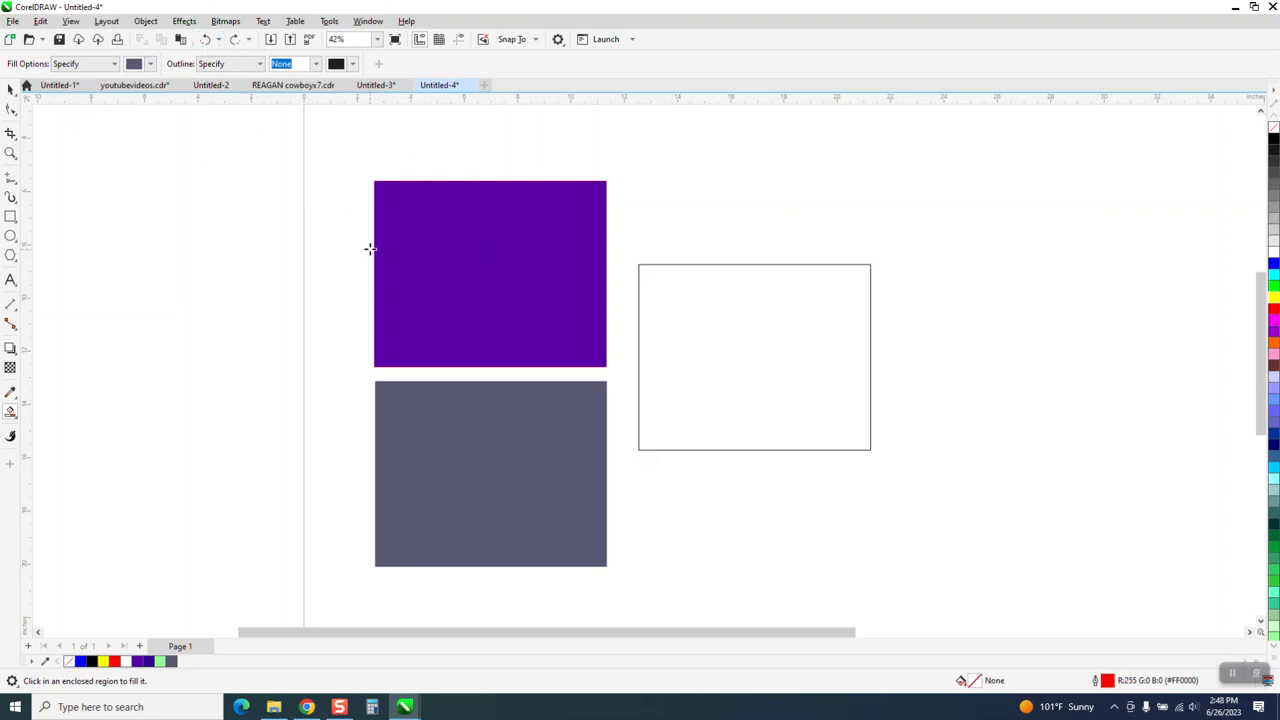
# Use the Color Eyedropper tool to copy the lower rectangle's slate grey onto the empty rectangle, and undo the applied colour.
pyautogui.scroll(-1, 366, 246)
pyautogui.click(10, 88)
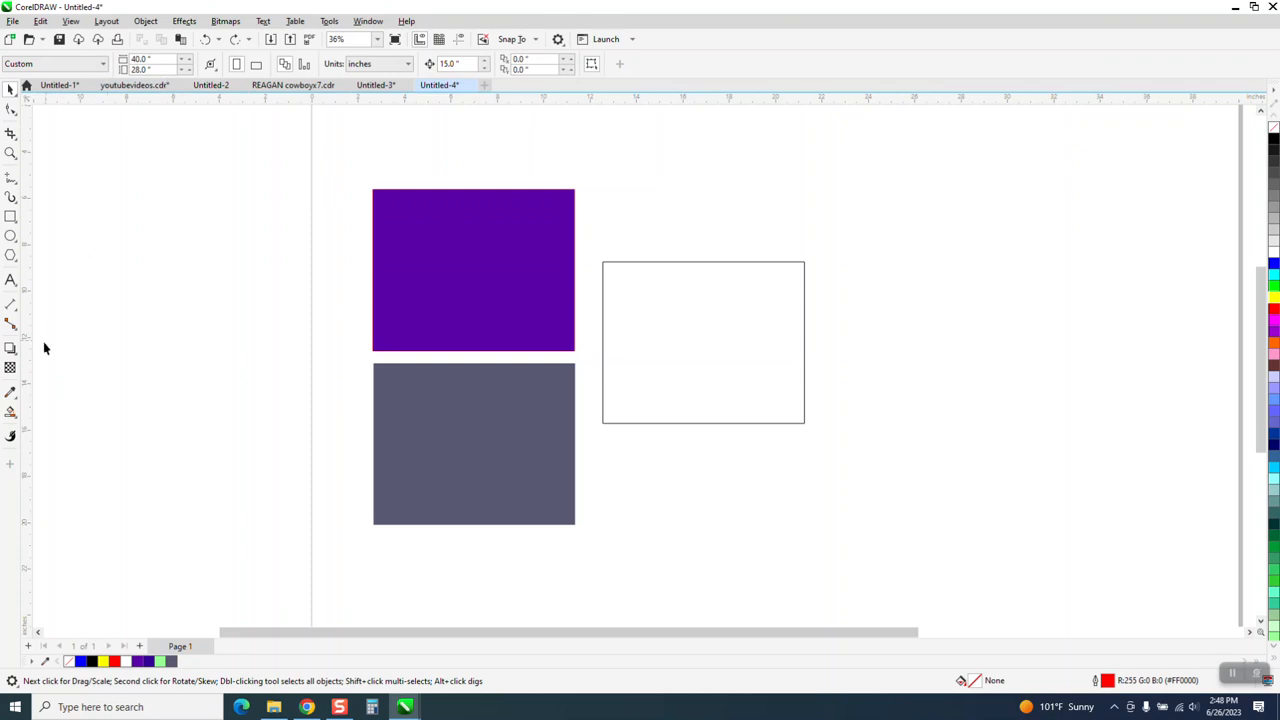
pyautogui.click(18, 403)
pyautogui.click(50, 392)
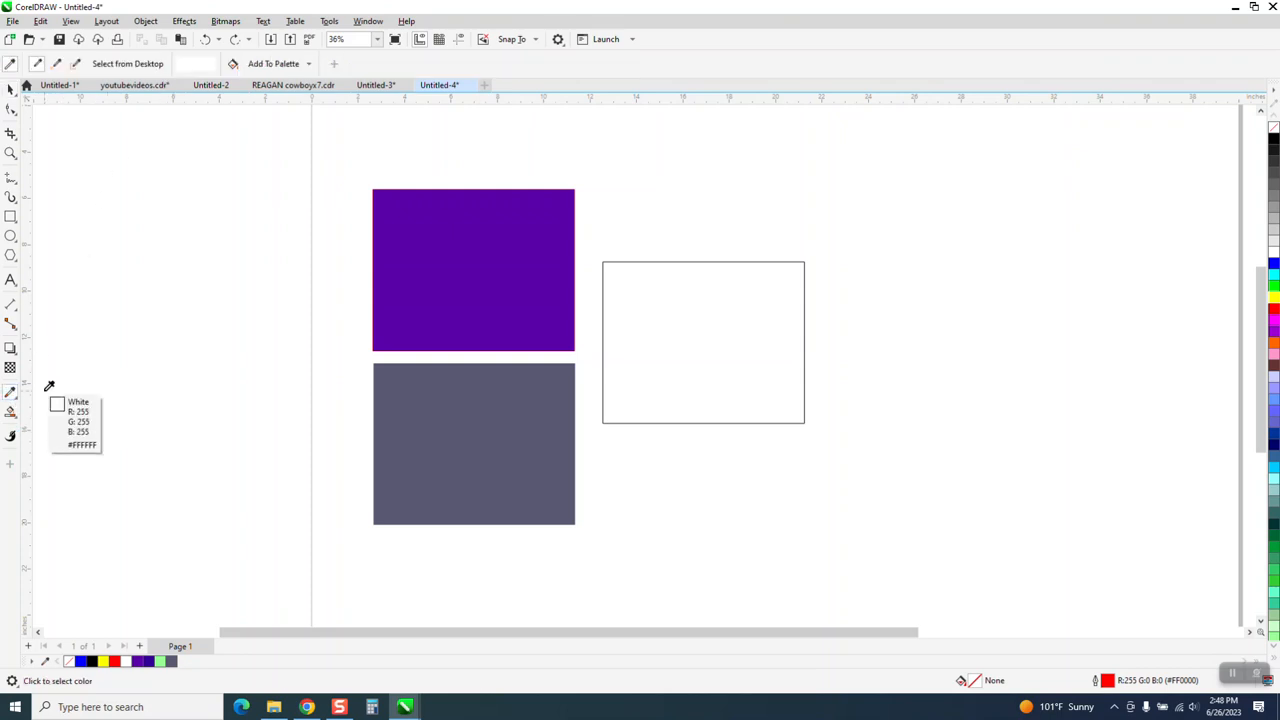
pyautogui.click(450, 451)
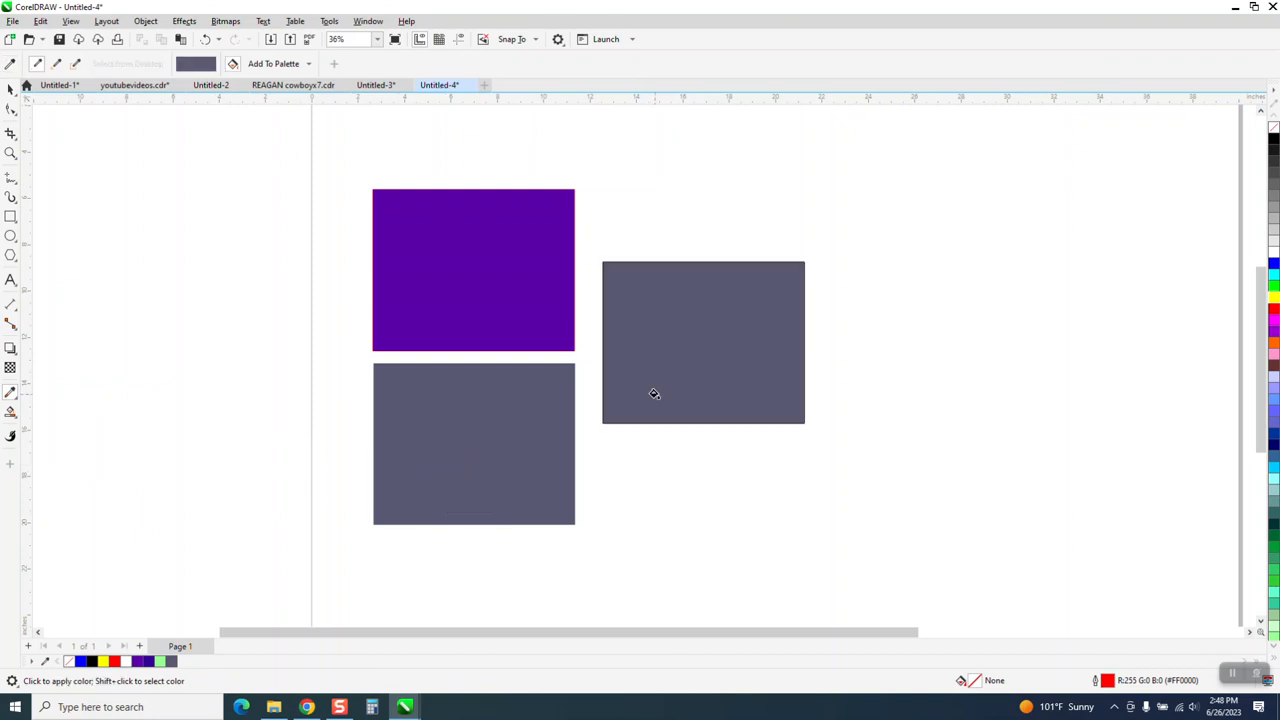
pyautogui.click(652, 395)
pyautogui.click(11, 90)
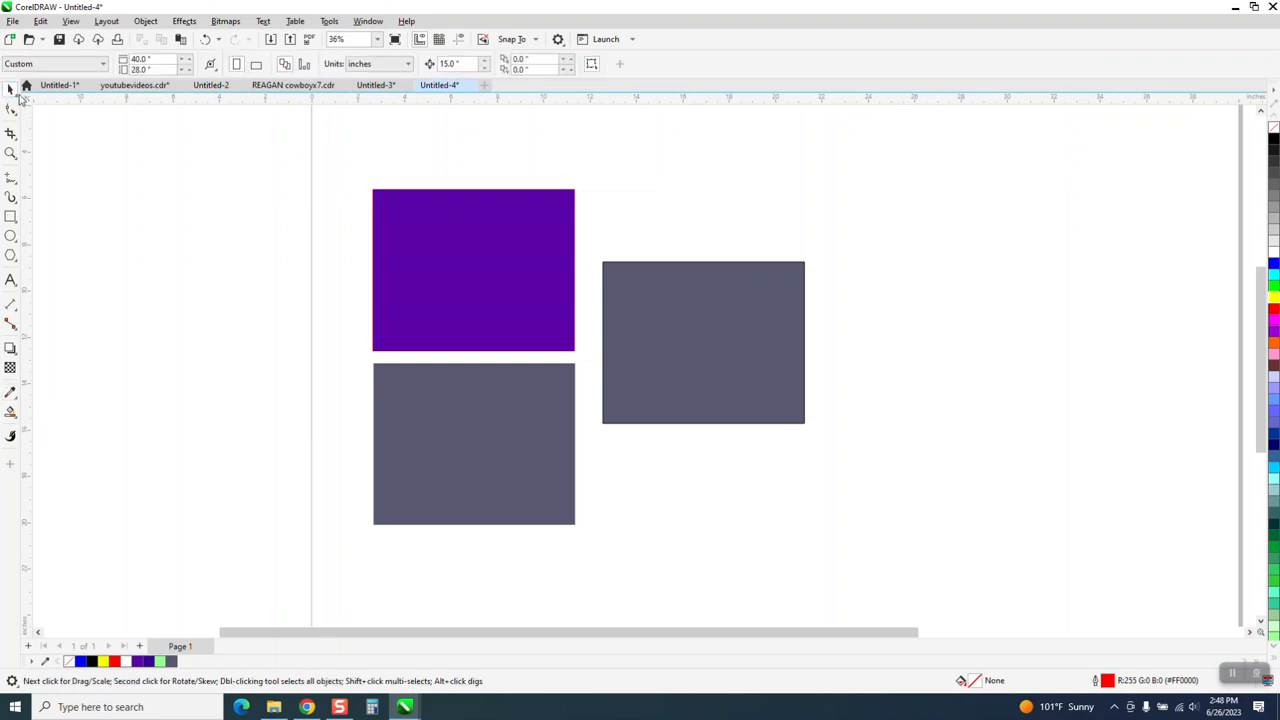
pyautogui.click(205, 39)
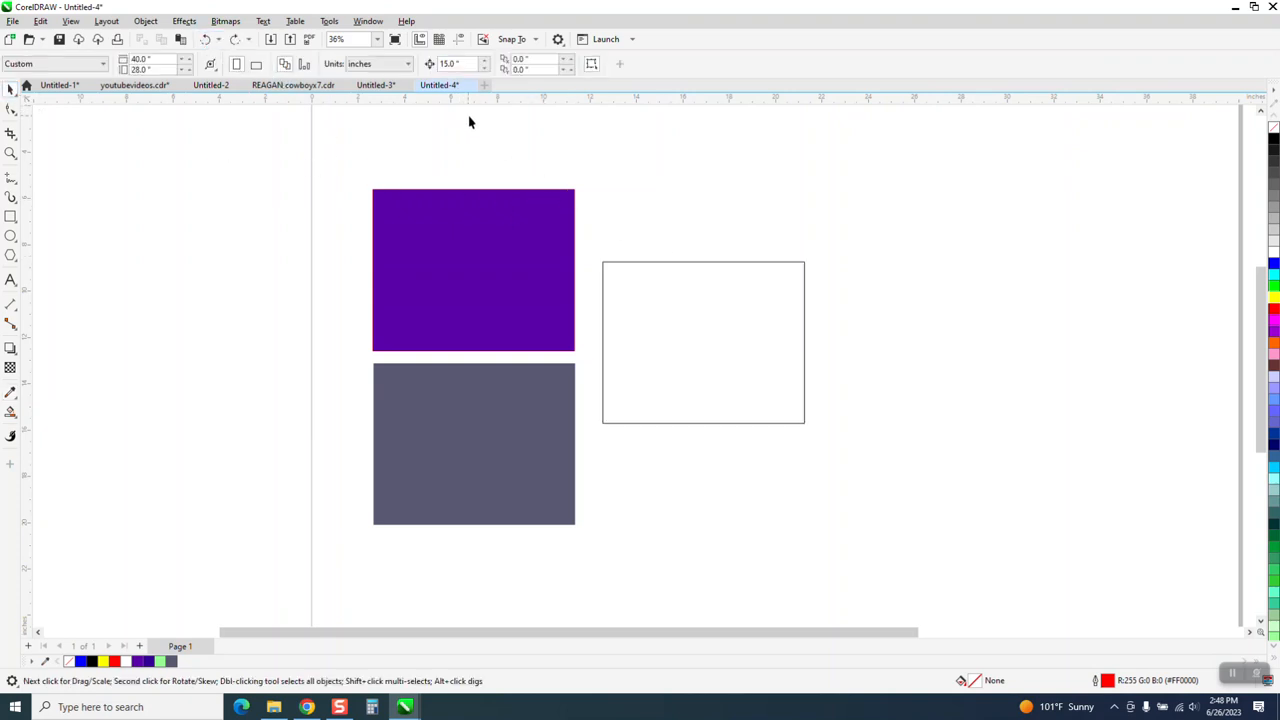
# Open the Commands page of the customization options.
pyautogui.click(330, 21)
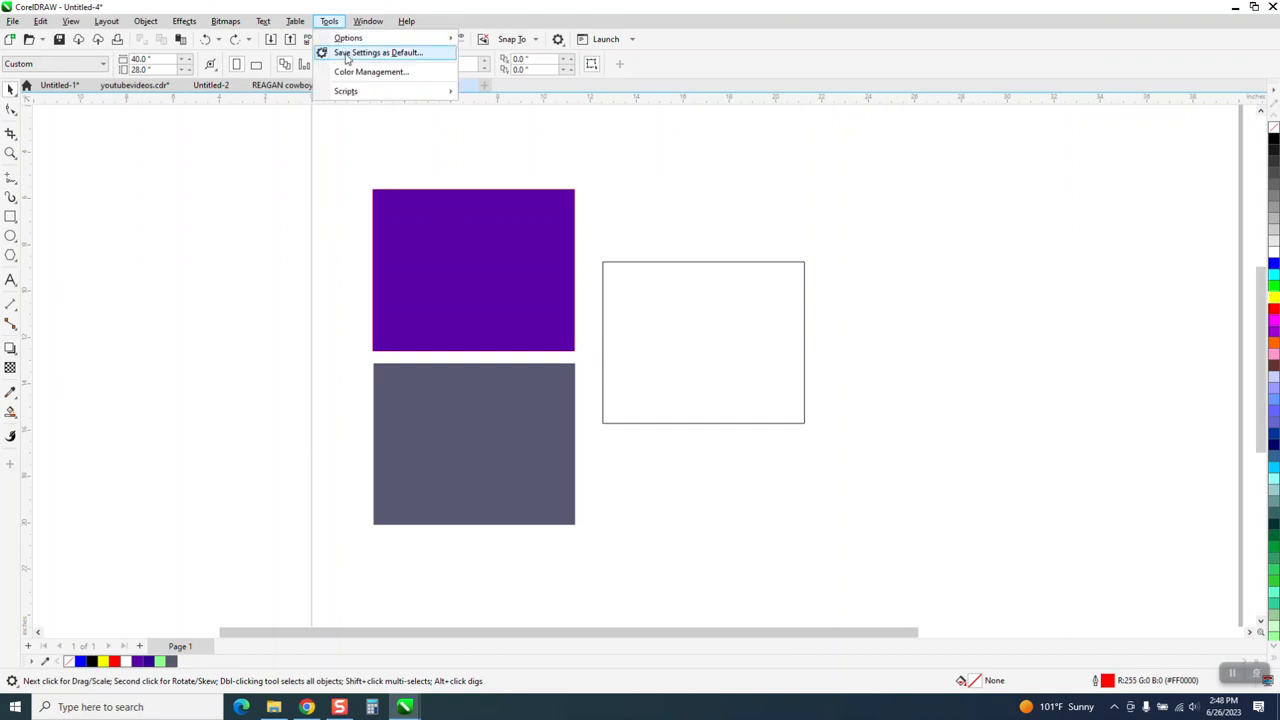
pyautogui.moveTo(360, 38)
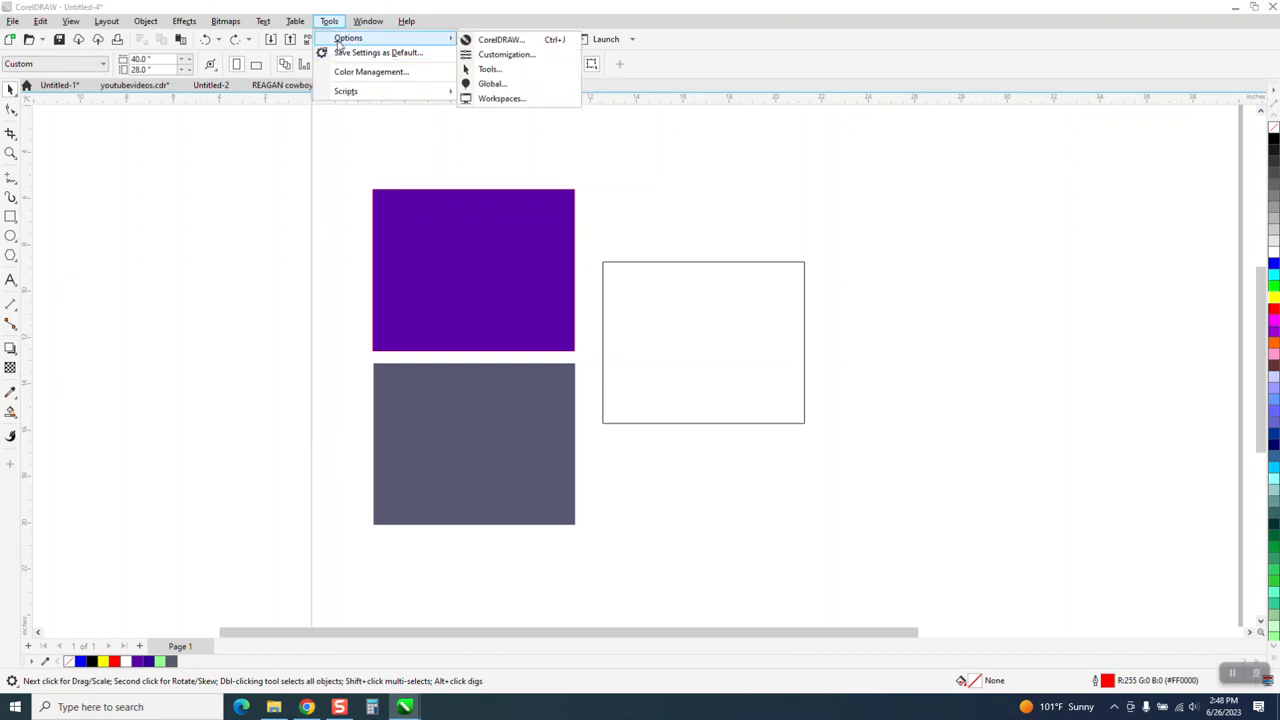
pyautogui.click(487, 56)
pyautogui.click(408, 201)
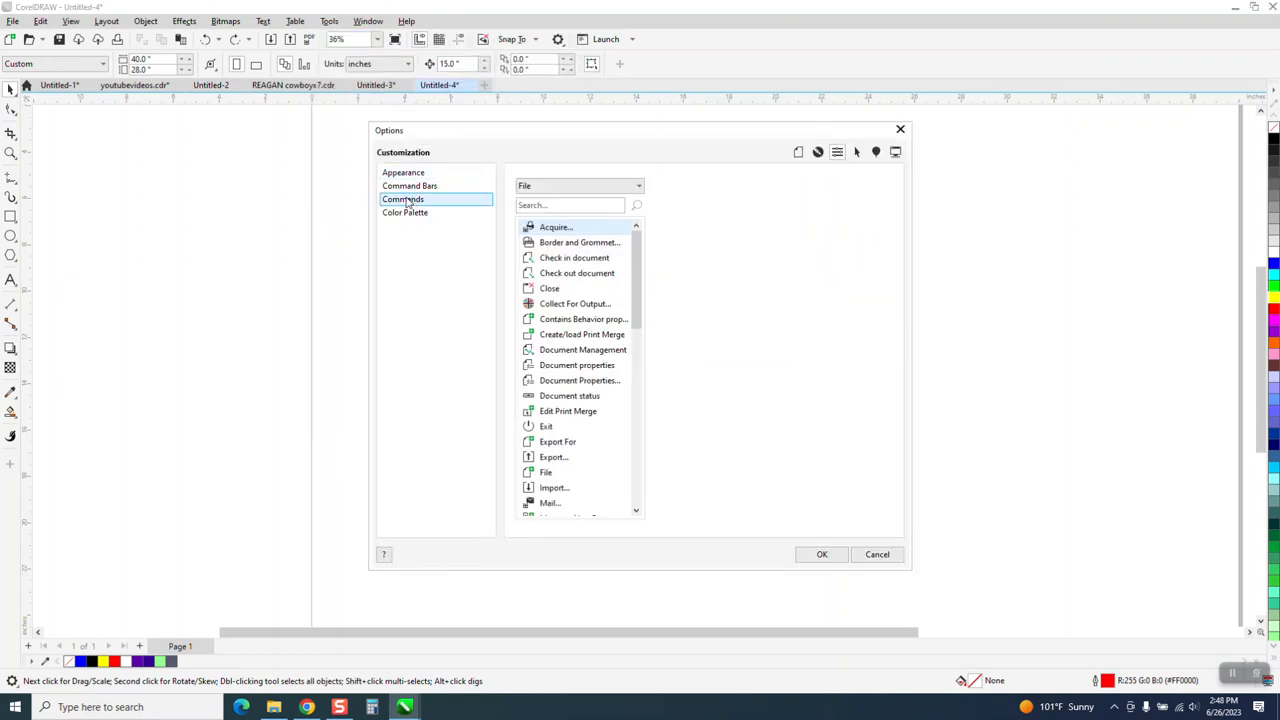
# Search the commands for "color e", select Color Eyedropper, and start entering a new shortcut key for it.
pyautogui.click(549, 205)
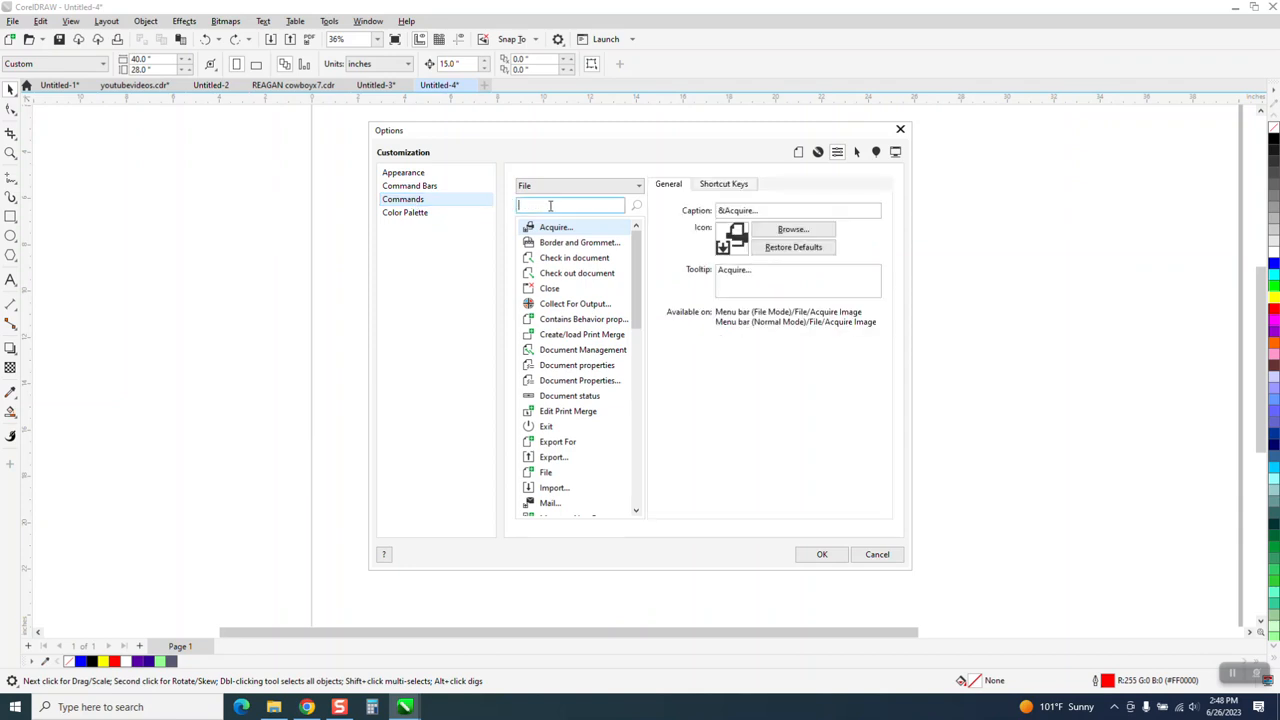
pyautogui.write('coli')
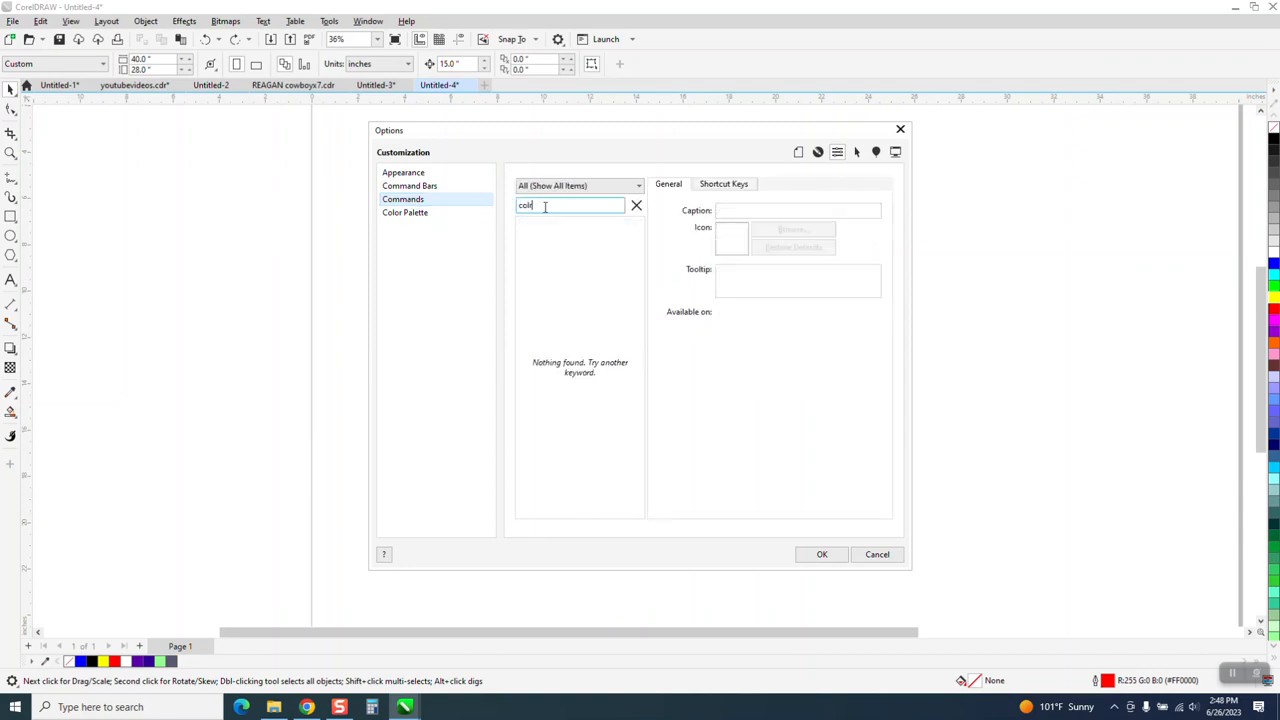
pyautogui.press('BackSpace')
pyautogui.write('or')
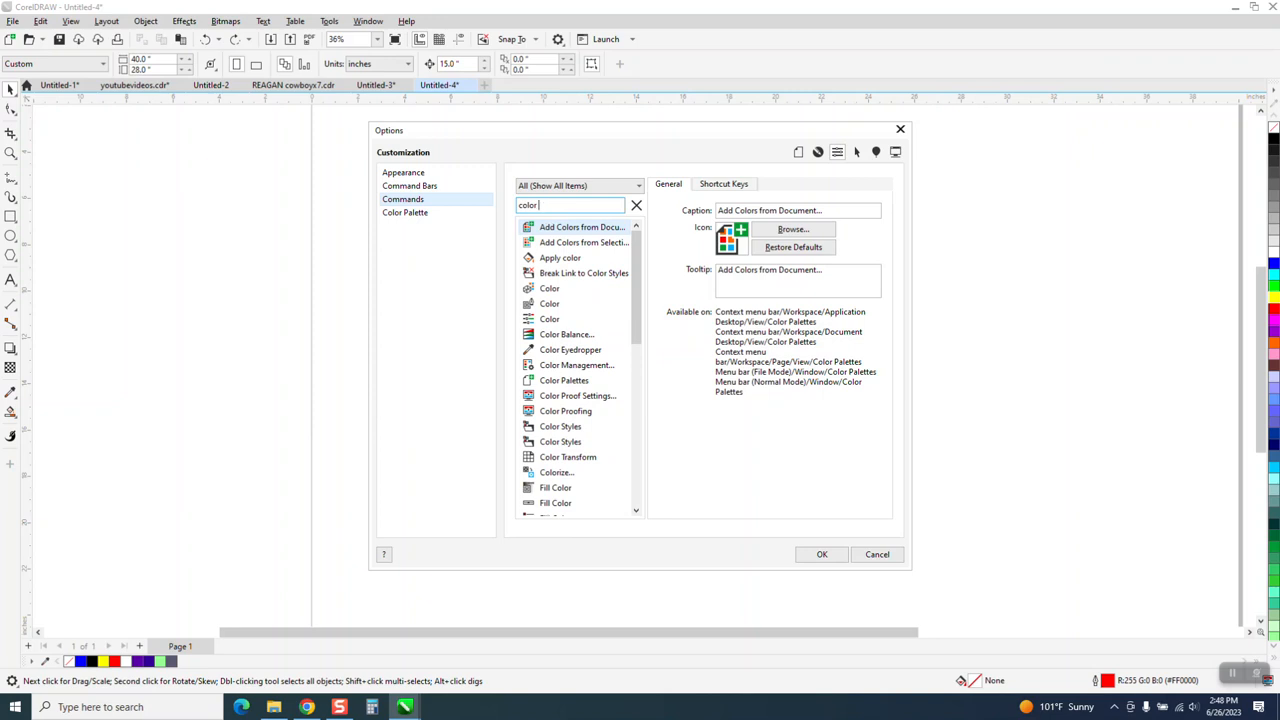
pyautogui.write(' e')
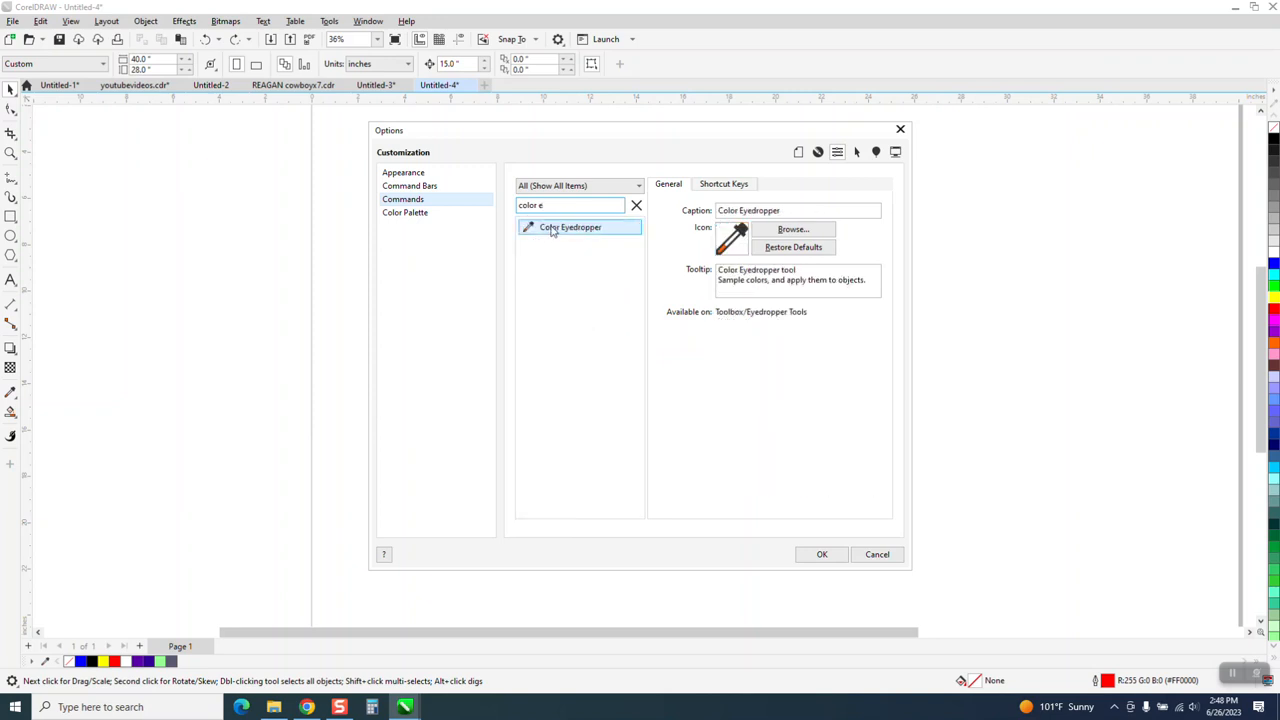
pyautogui.click(532, 226)
pyautogui.click(722, 186)
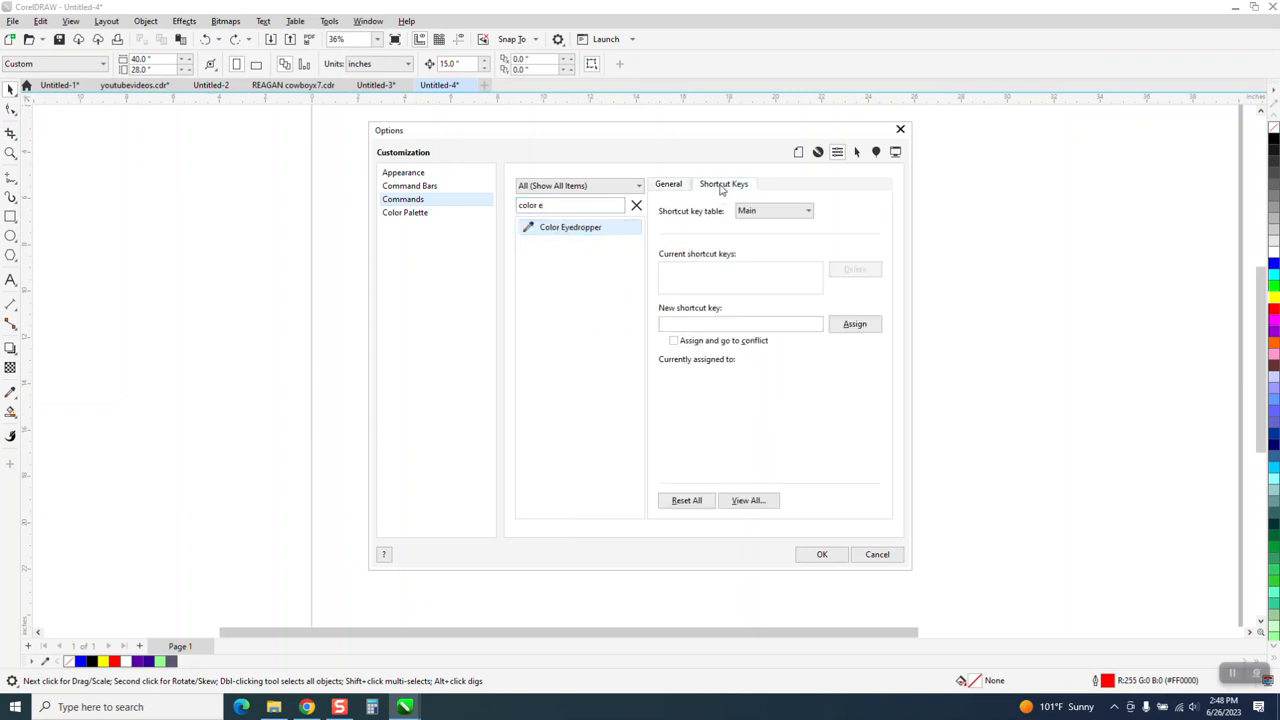
pyautogui.click(678, 324)
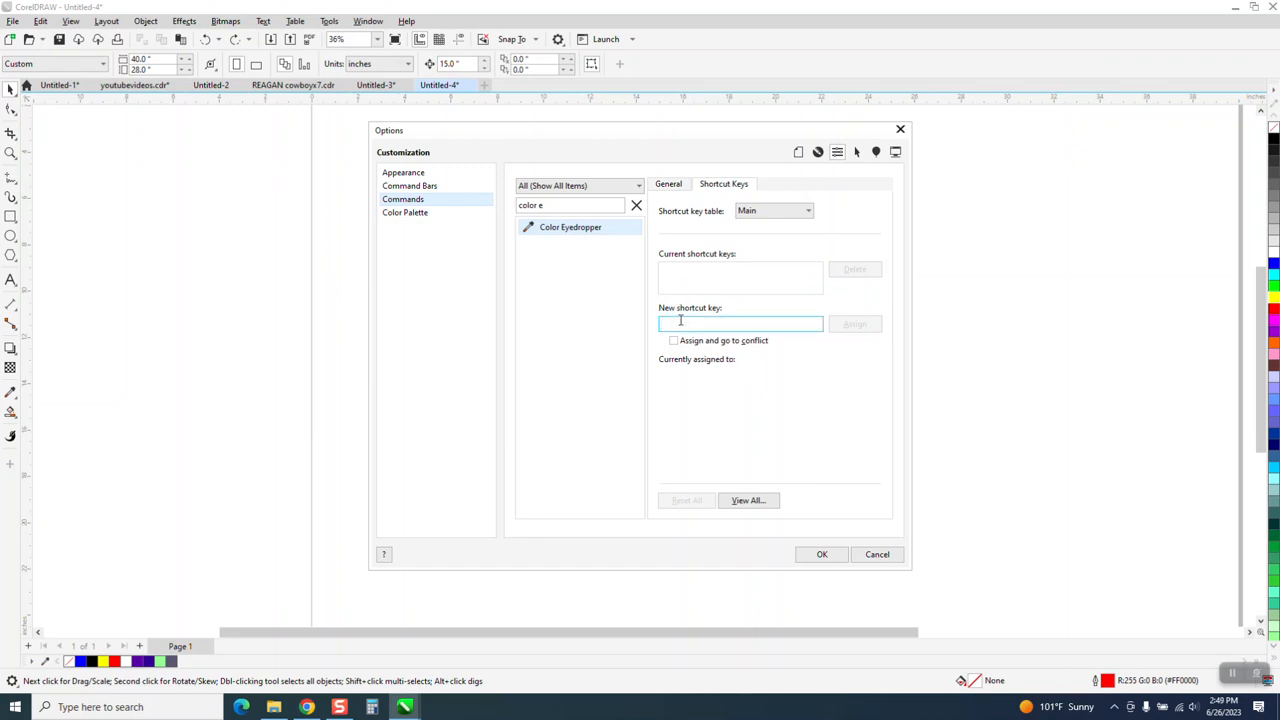
# Try I and E as the new shortcut key for Color Eyedropper to check their current assignments, clearing each entry.
pyautogui.press('i')
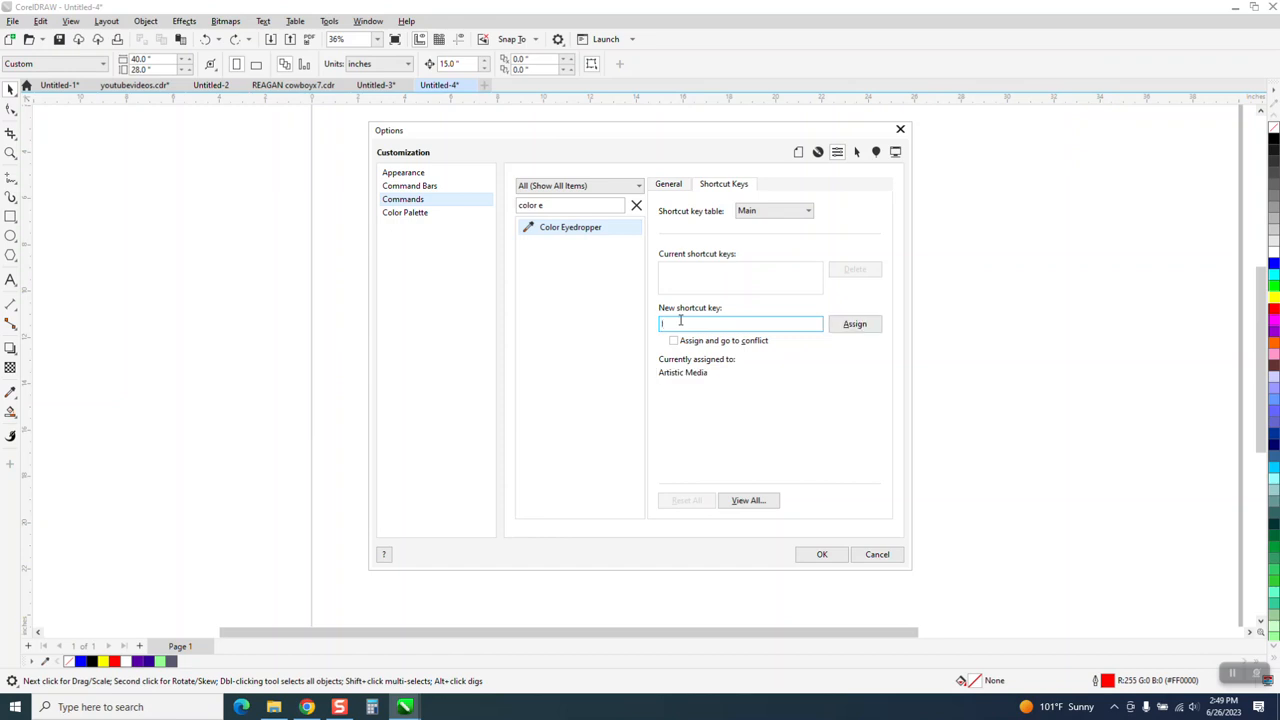
pyautogui.press('BackSpace')
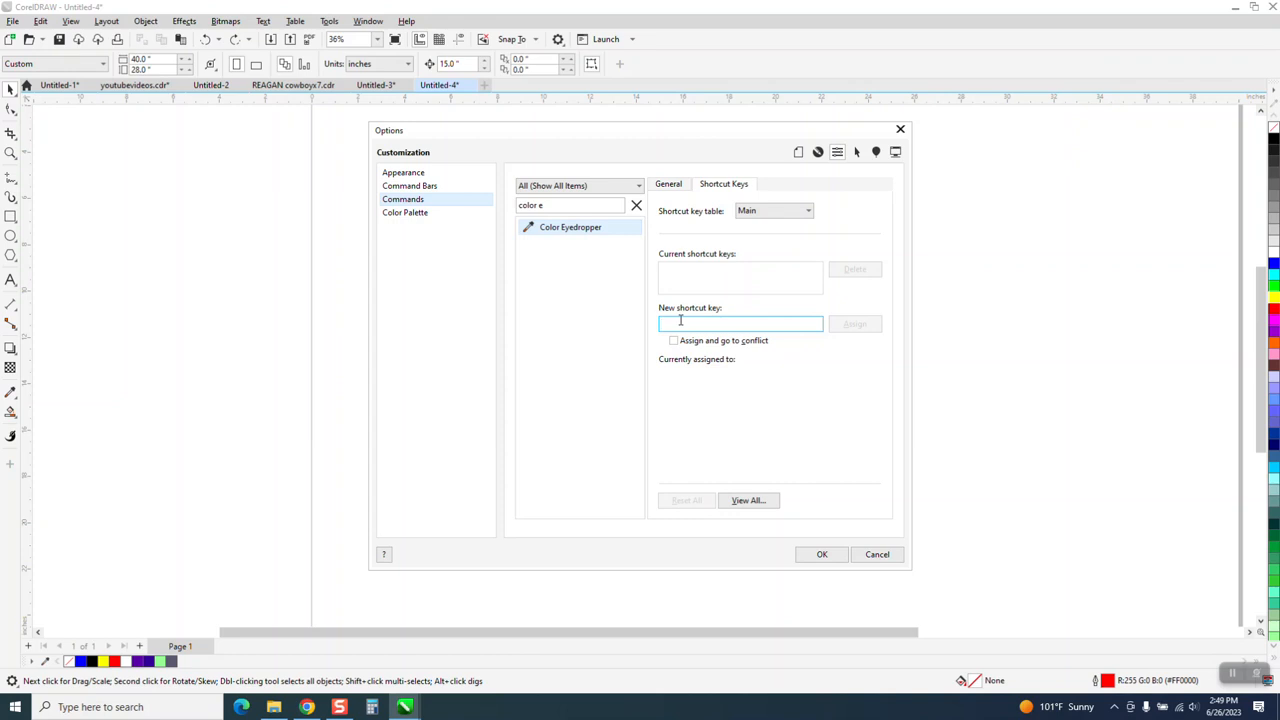
pyautogui.press('e')
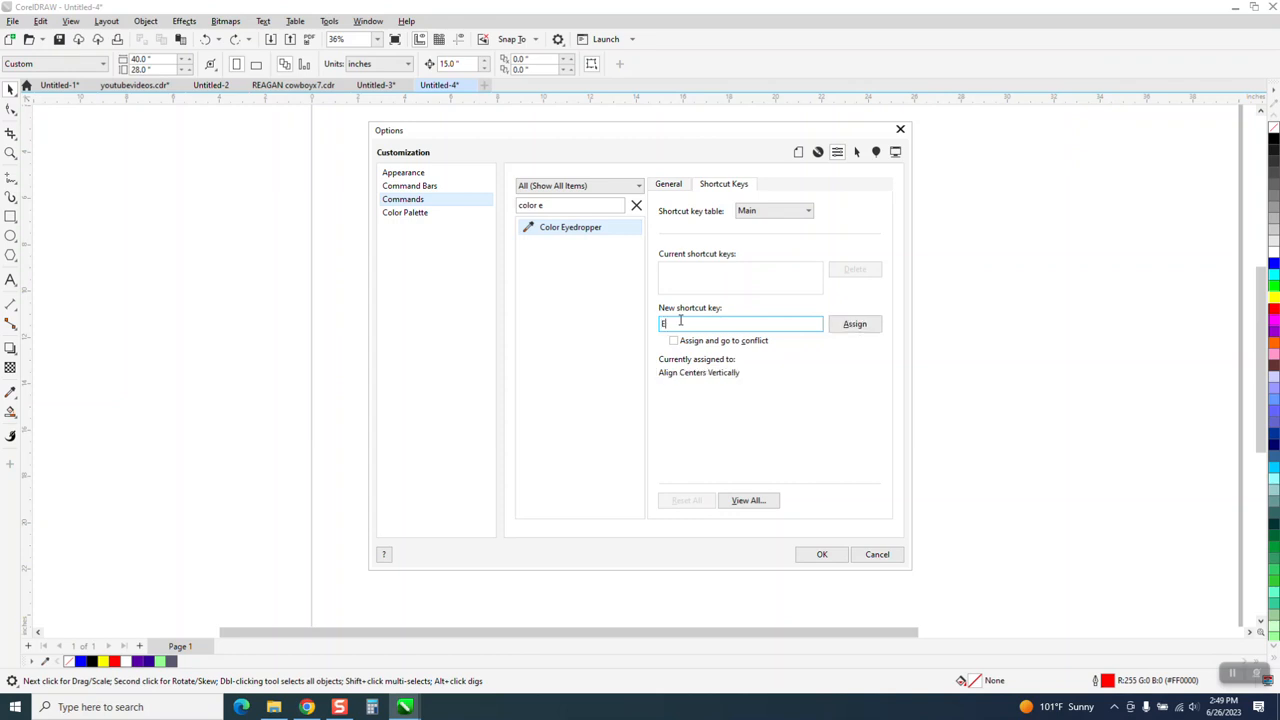
pyautogui.press('BackSpace')
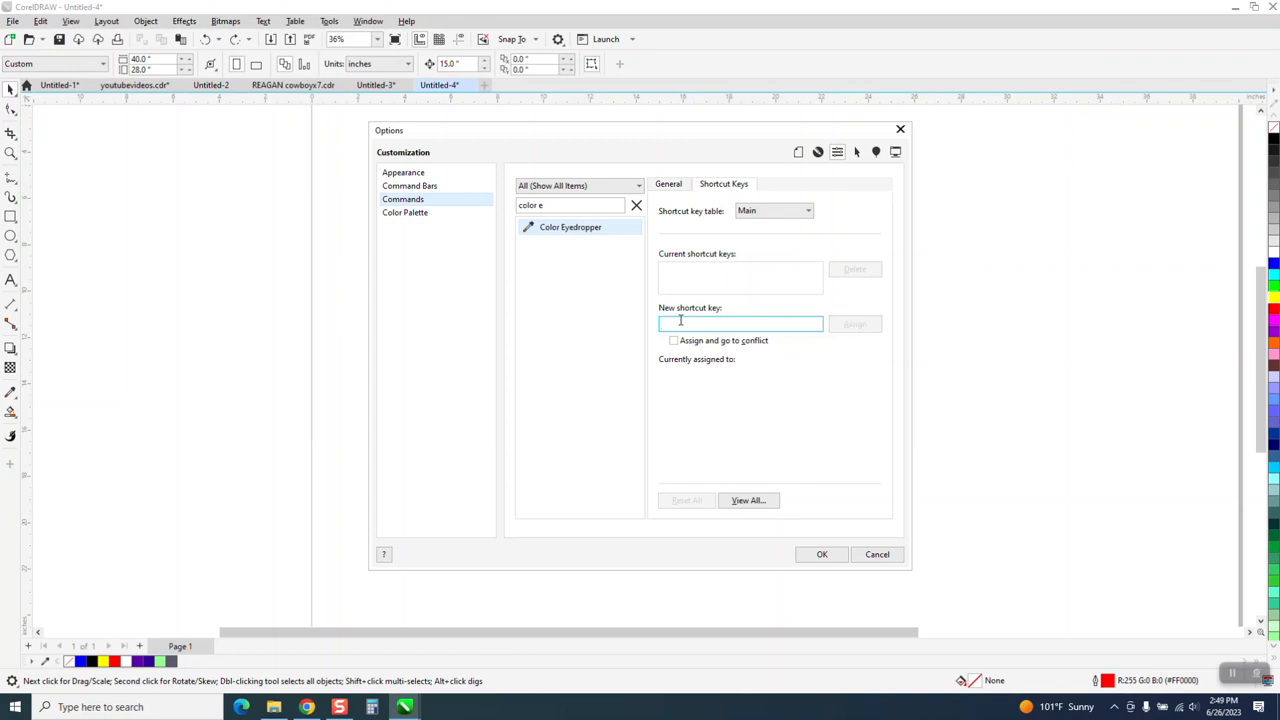
# Try D as the shortcut key, clear it, assign Esc to Color Eyedropper instead, and accept the customization options.
pyautogui.press('d')
pyautogui.press('BackSpace')
pyautogui.press('Escape')
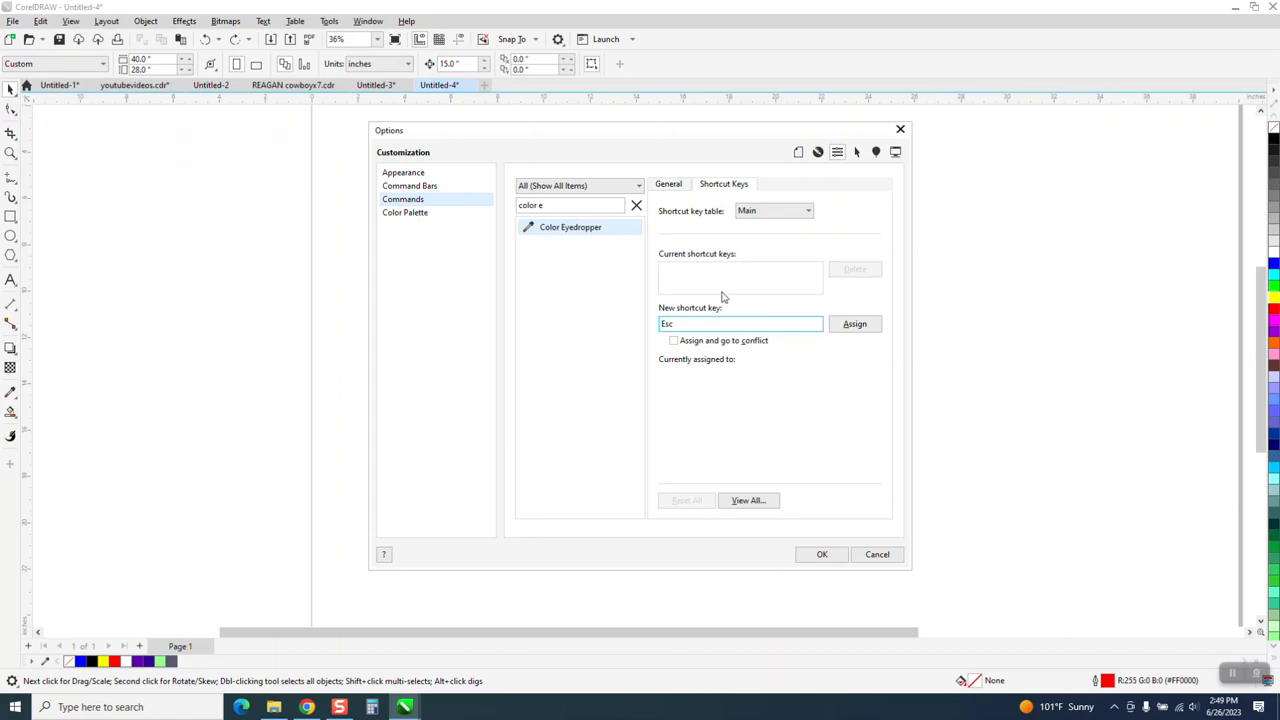
pyautogui.click(866, 326)
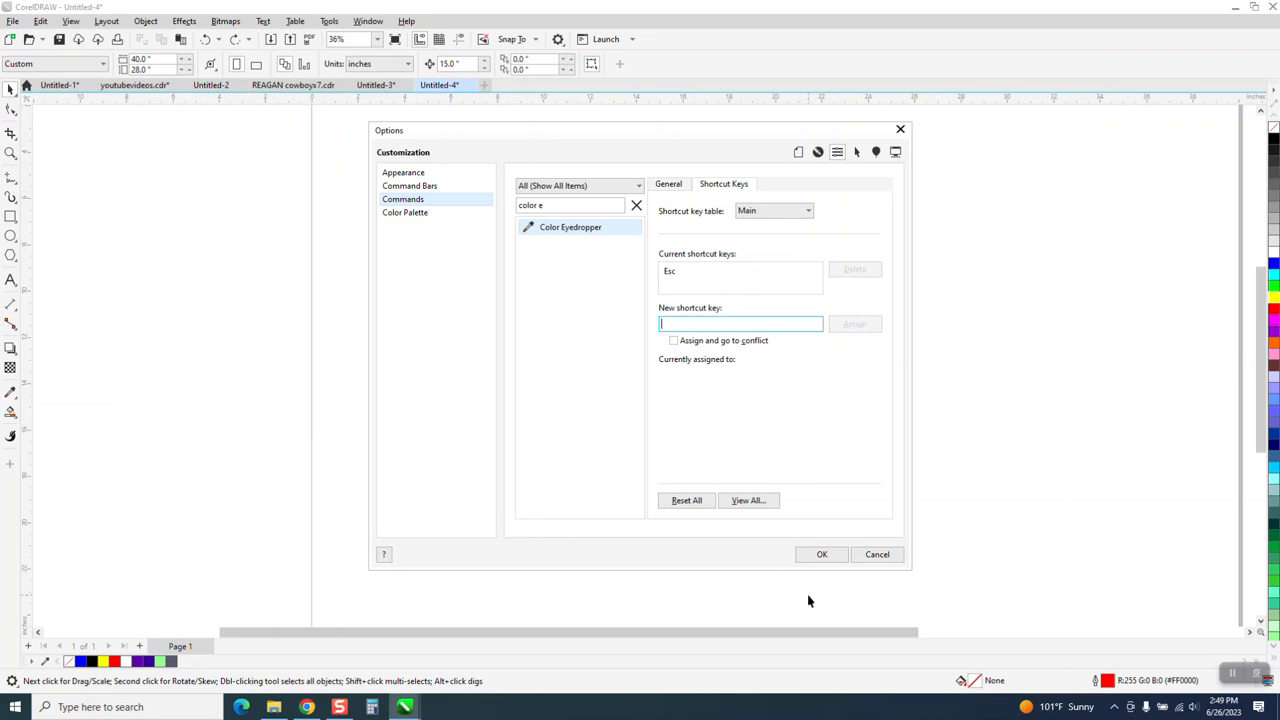
pyautogui.click(825, 556)
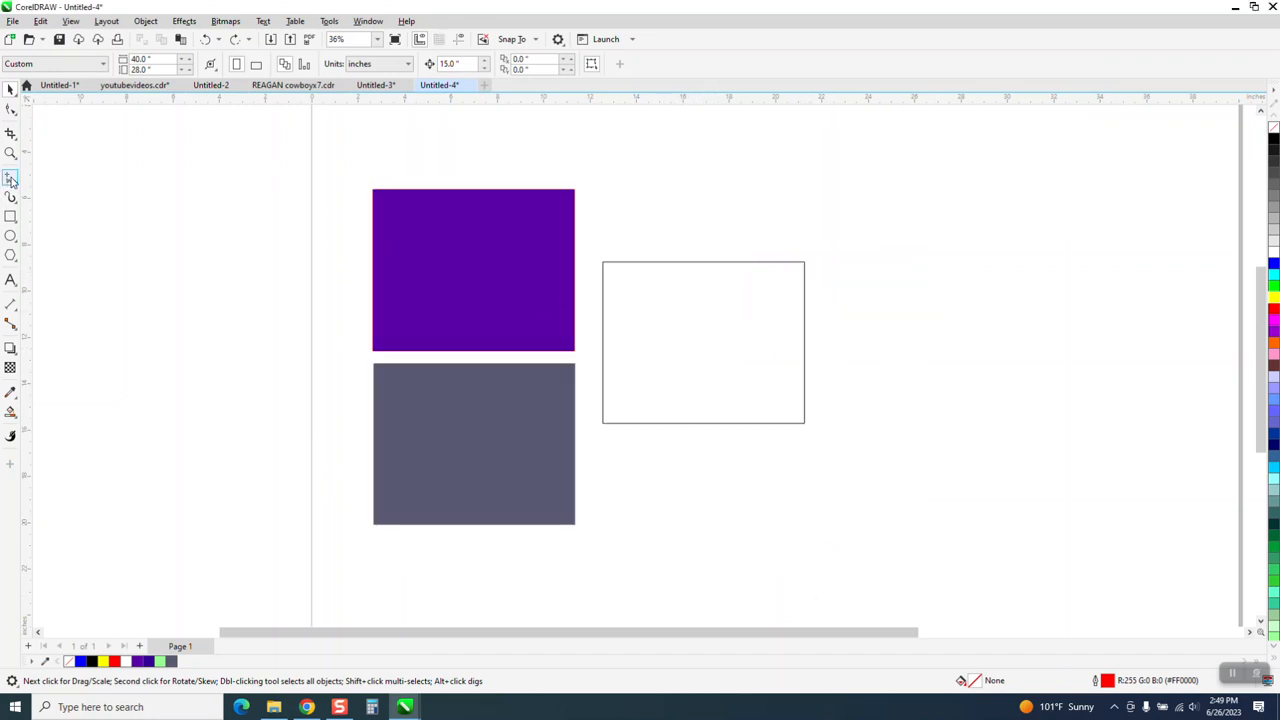
# Draw two separate rectangles beside the empty rectangle, the outermost about 4.4 by 4.1 inches.
pyautogui.click(10, 216)
pyautogui.moveTo(841, 276)
pyautogui.mouseDown()
pyautogui.moveTo(854, 323)
pyautogui.moveTo(974, 389)
pyautogui.mouseUp()
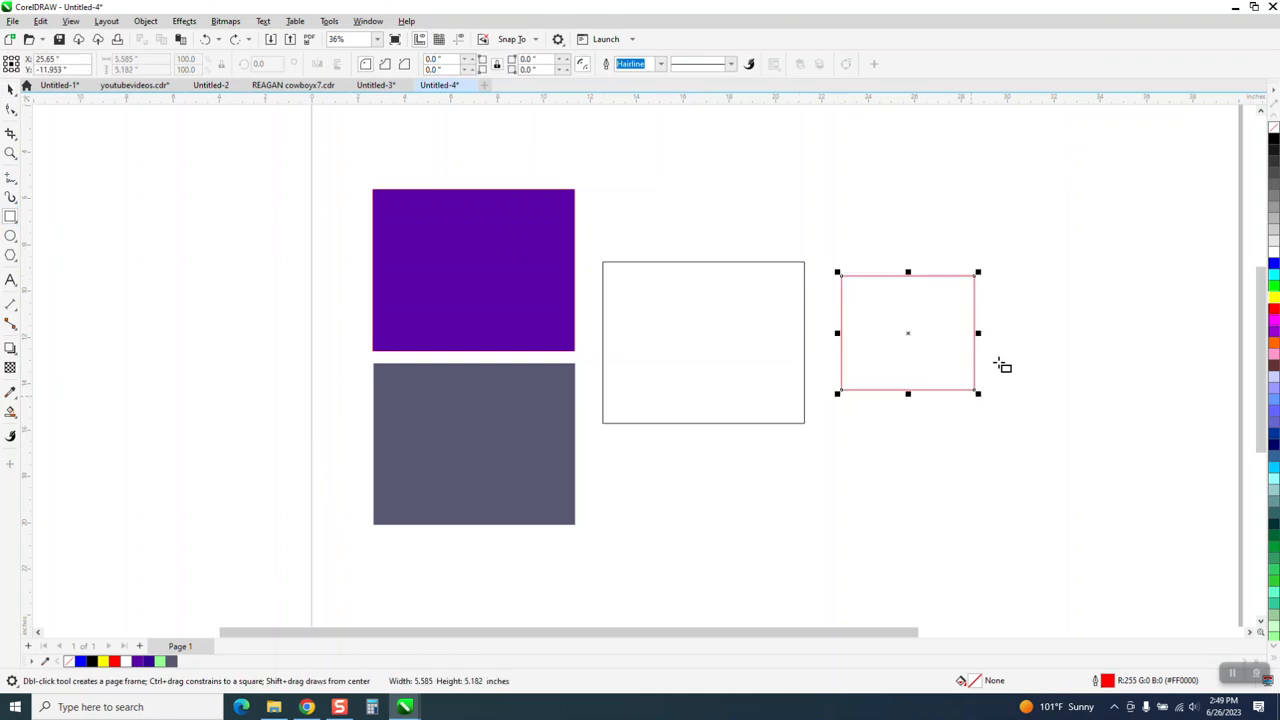
pyautogui.moveTo(1014, 322); pyautogui.dragTo(1117, 422)
pyautogui.click(13, 91)
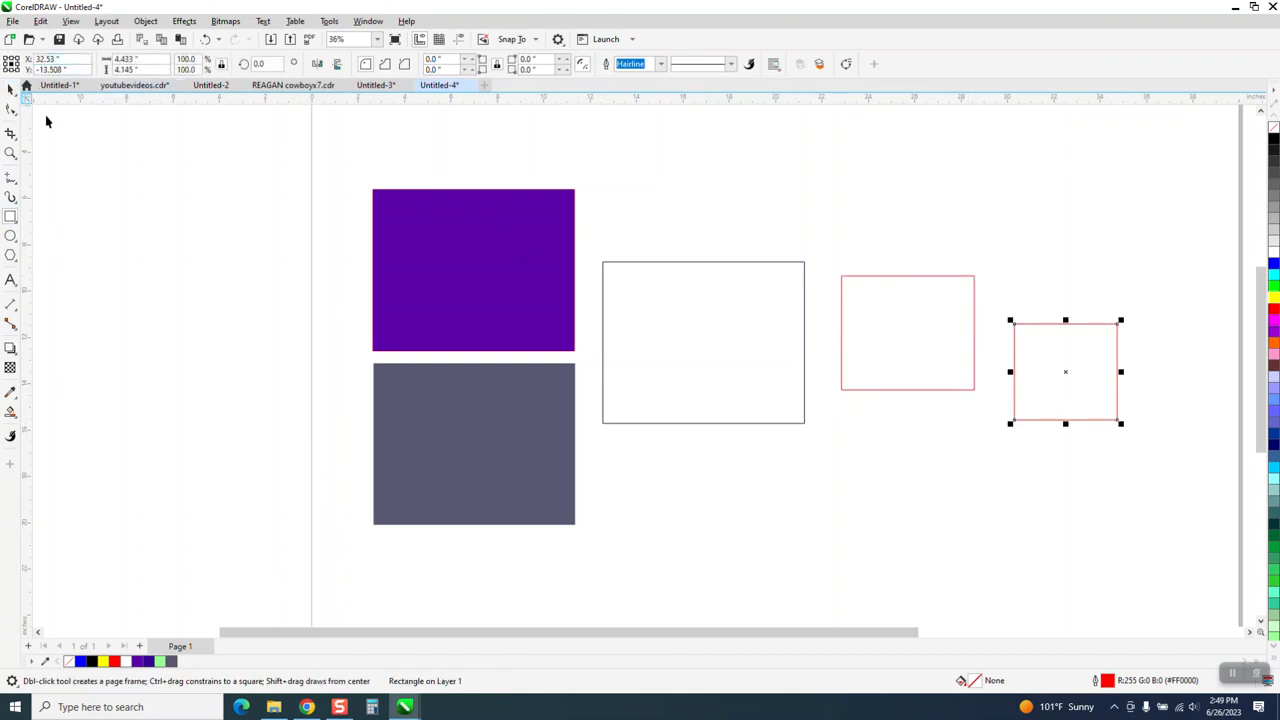
pyautogui.press('i')
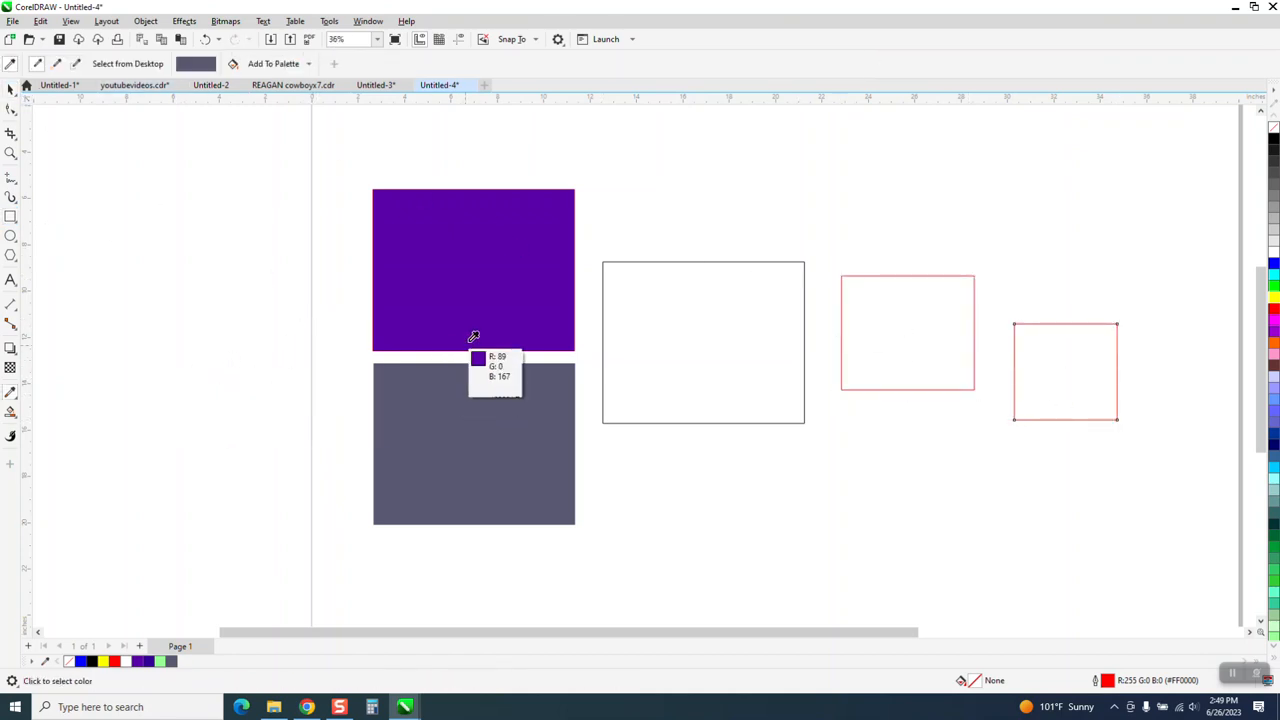
pyautogui.click(480, 424)
pyautogui.click(206, 39)
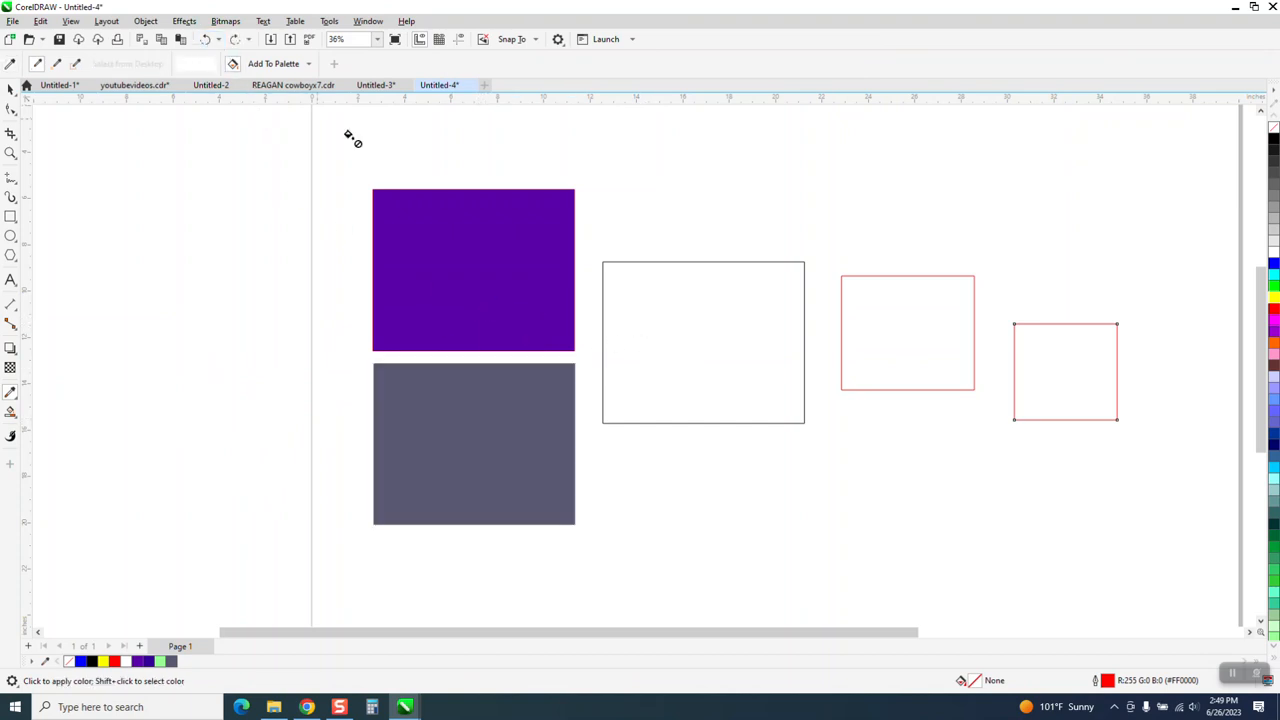
# Sample the lower rectangle's slate grey with the Color Eyedropper, apply it to the empty middle rectangle, and return to the Pick tool.
pyautogui.click(11, 89)
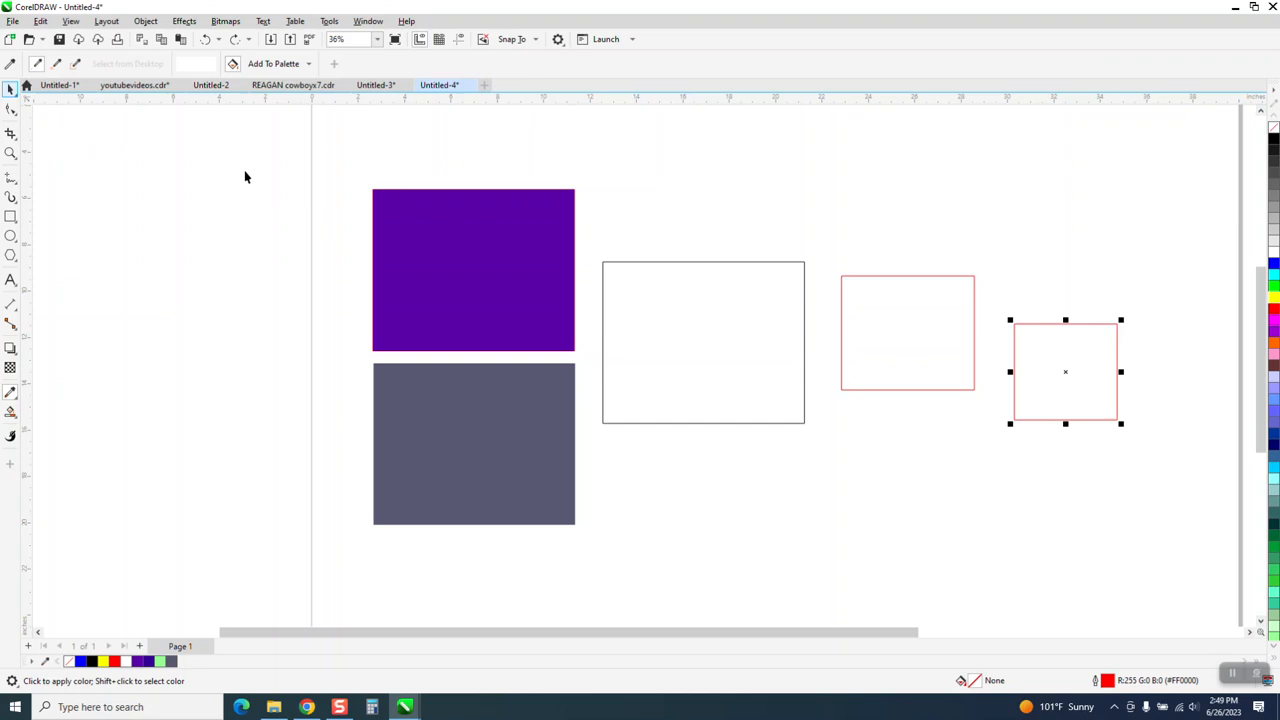
pyautogui.click(532, 405)
pyautogui.press('i')
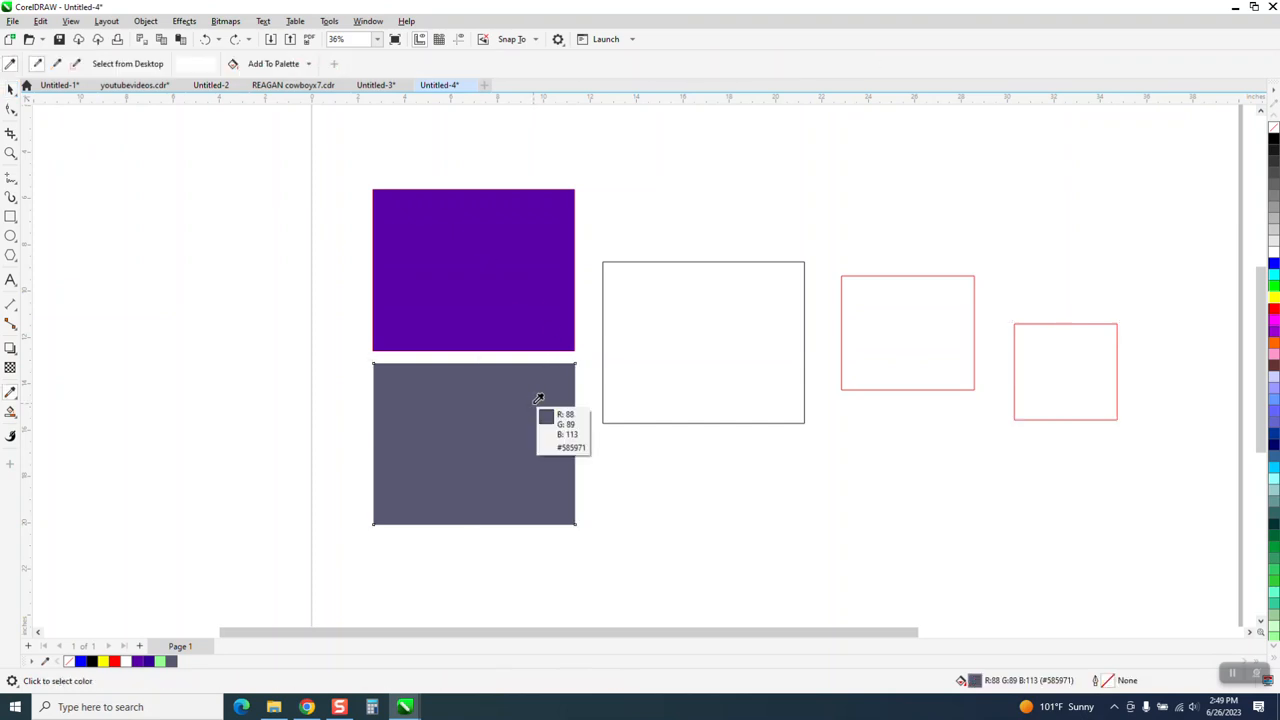
pyautogui.click(534, 398)
pyautogui.click(712, 369)
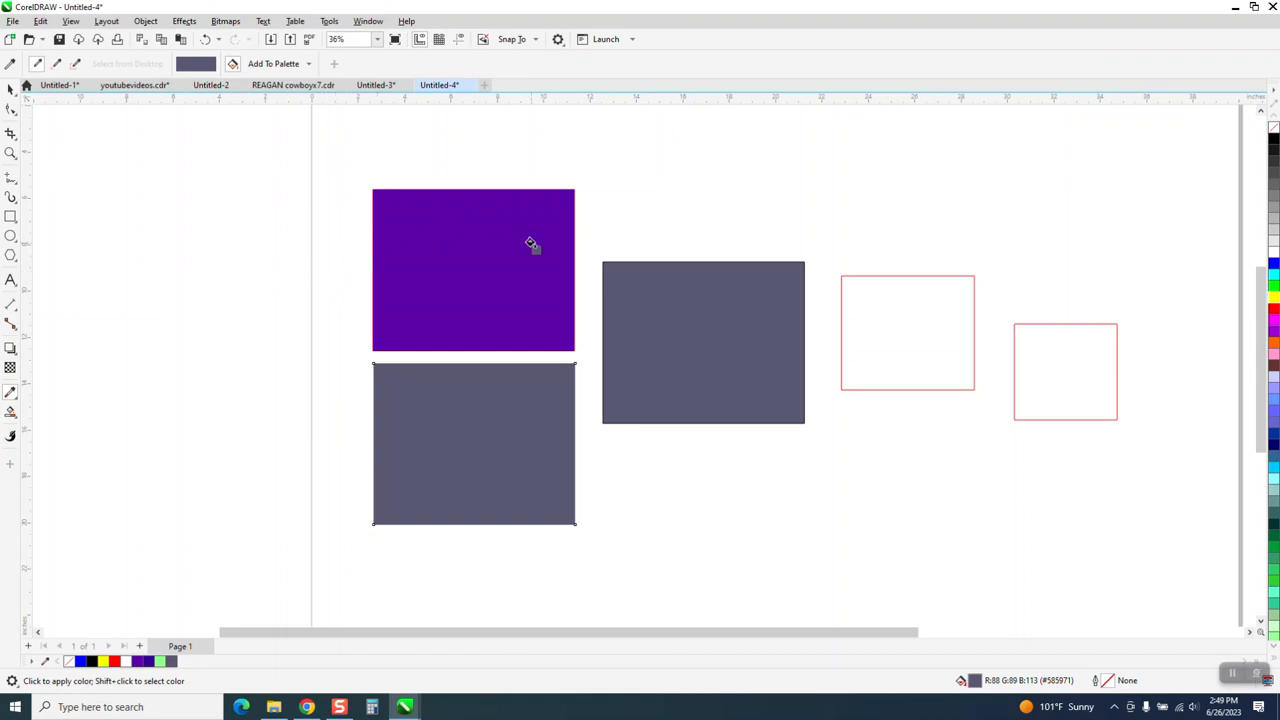
pyautogui.press('space')
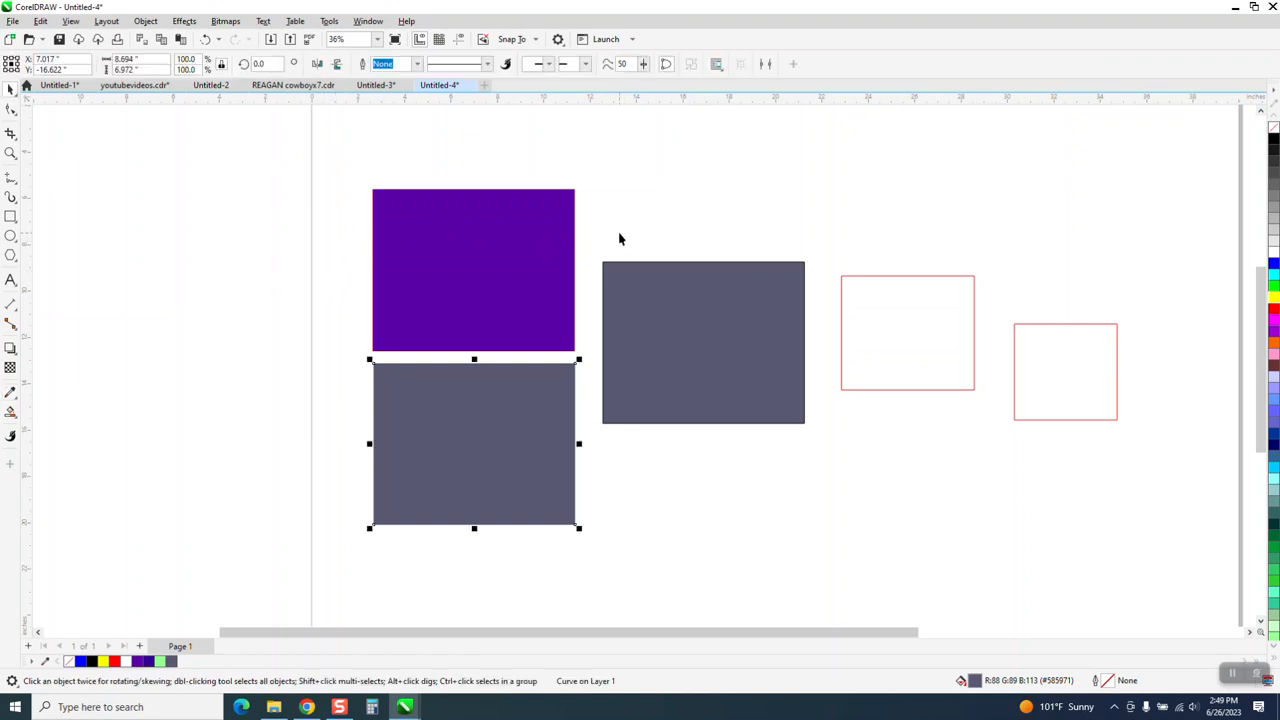
# Move the purple fill up behind the middle rectangle, colour it red, mix in blue to make it crimson, and deselect it.
pyautogui.moveTo(543, 244); pyautogui.dragTo(843, 155)
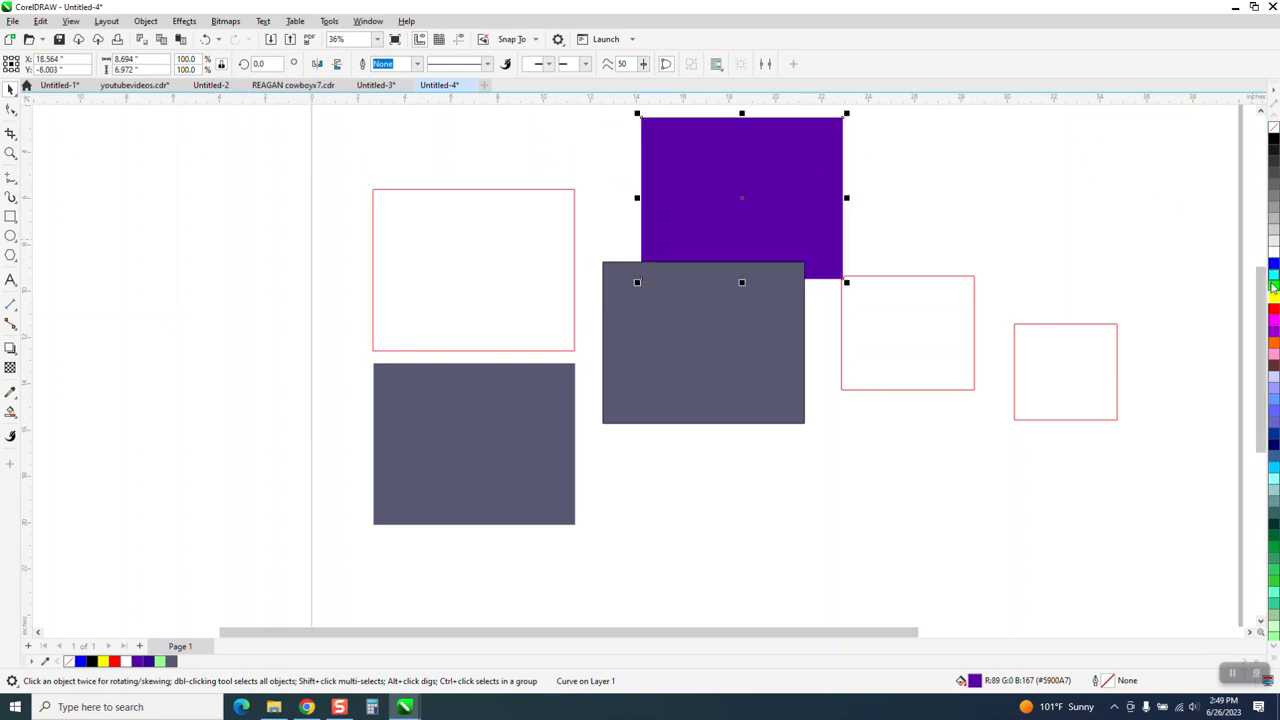
pyautogui.click(1272, 311)
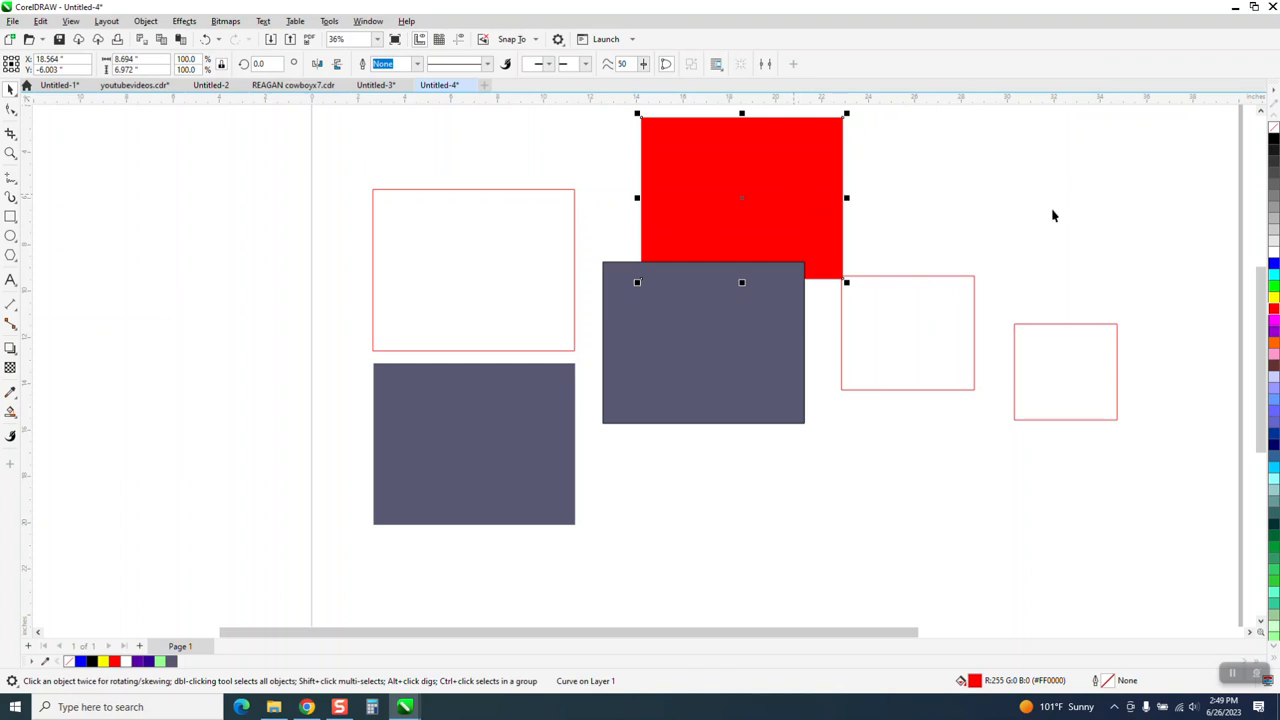
pyautogui.keyDown('ctrl'); pyautogui.click(1273, 266); pyautogui.keyUp('ctrl')
pyautogui.keyDown('ctrl'); pyautogui.click(1272, 266); pyautogui.keyUp('ctrl')
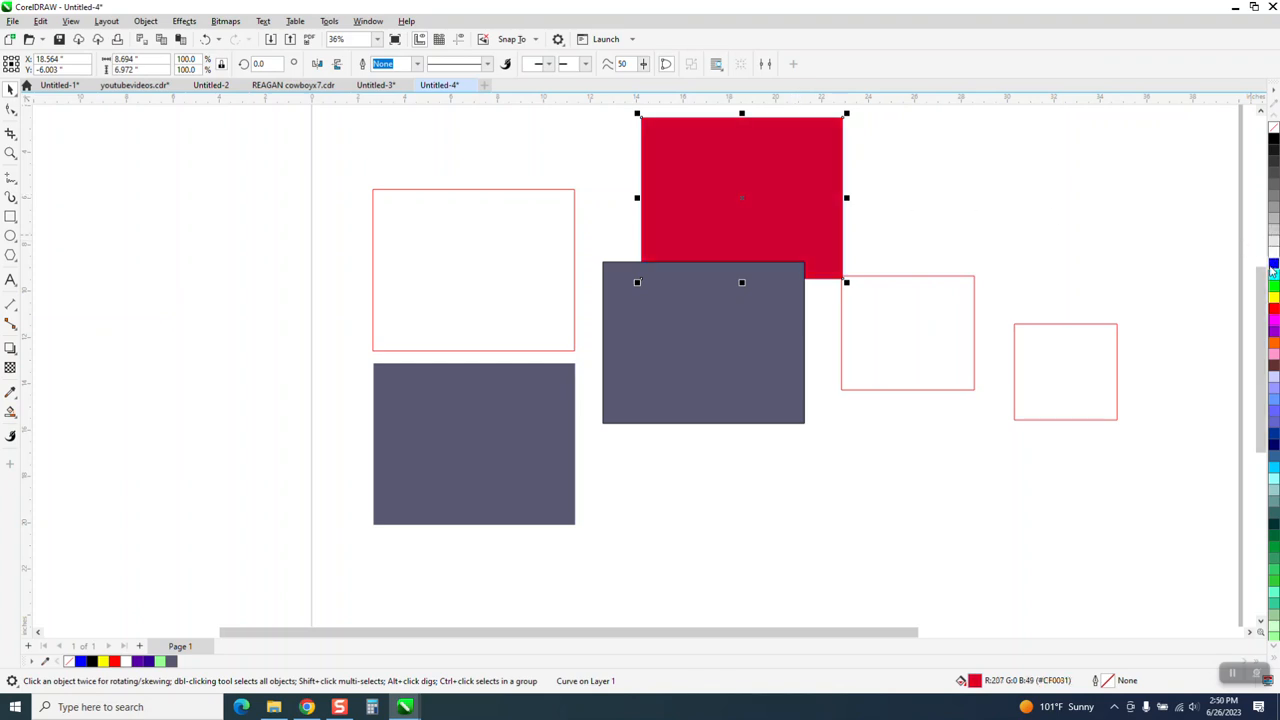
pyautogui.keyDown('ctrl'); pyautogui.click(1272, 266); pyautogui.keyUp('ctrl')
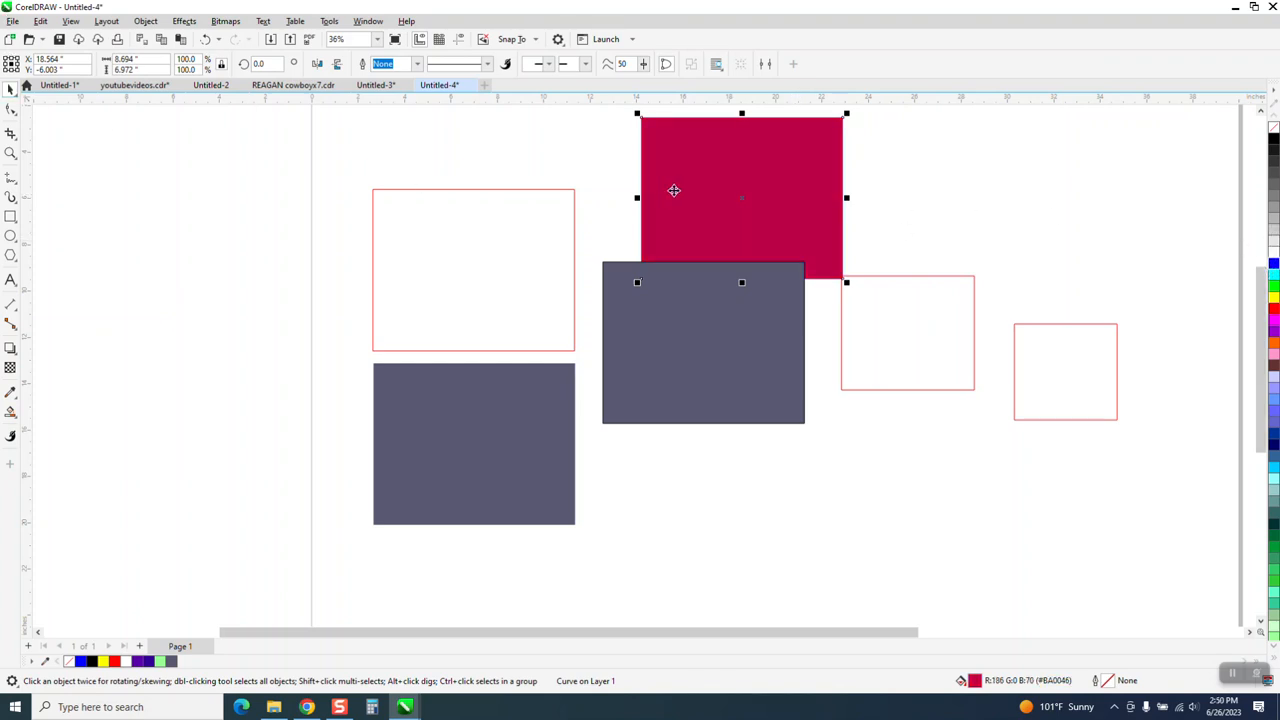
pyautogui.click(590, 165)
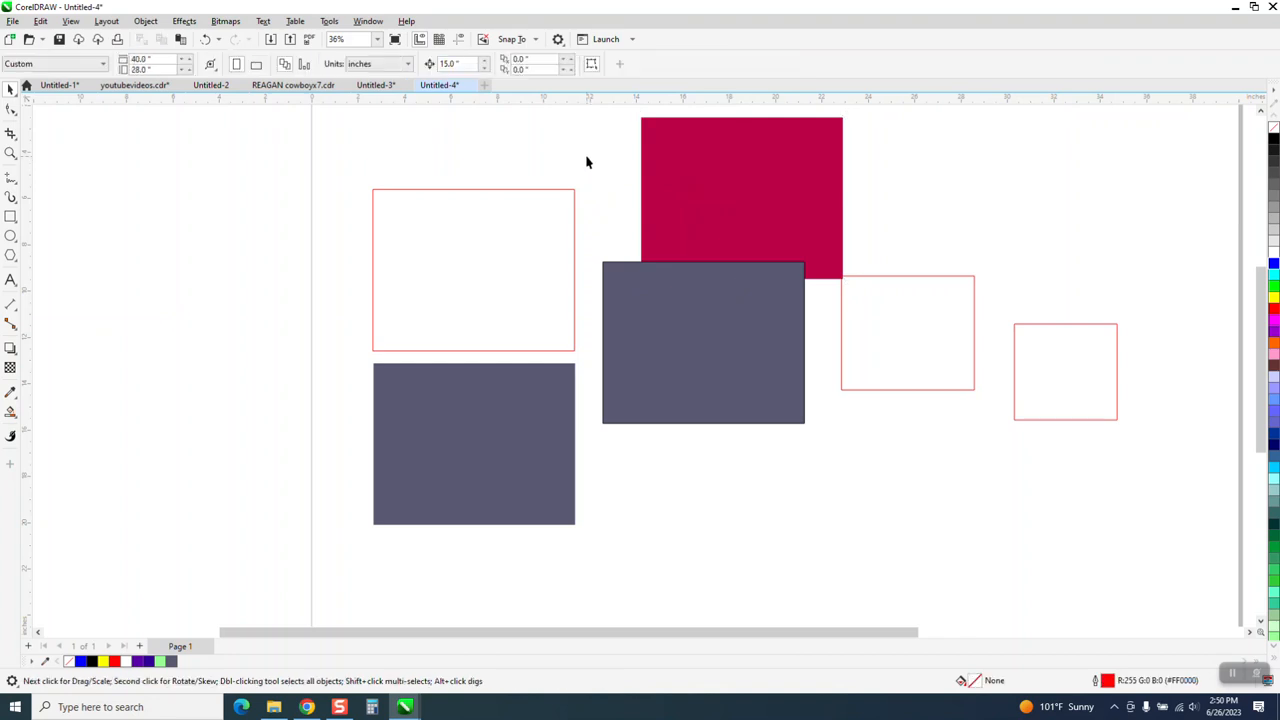
# Sample the crimson with the Color Eyedropper and apply it to the larger of the two newly drawn rectangles.
pyautogui.press('i')
pyautogui.click(705, 190)
pyautogui.click(880, 316)
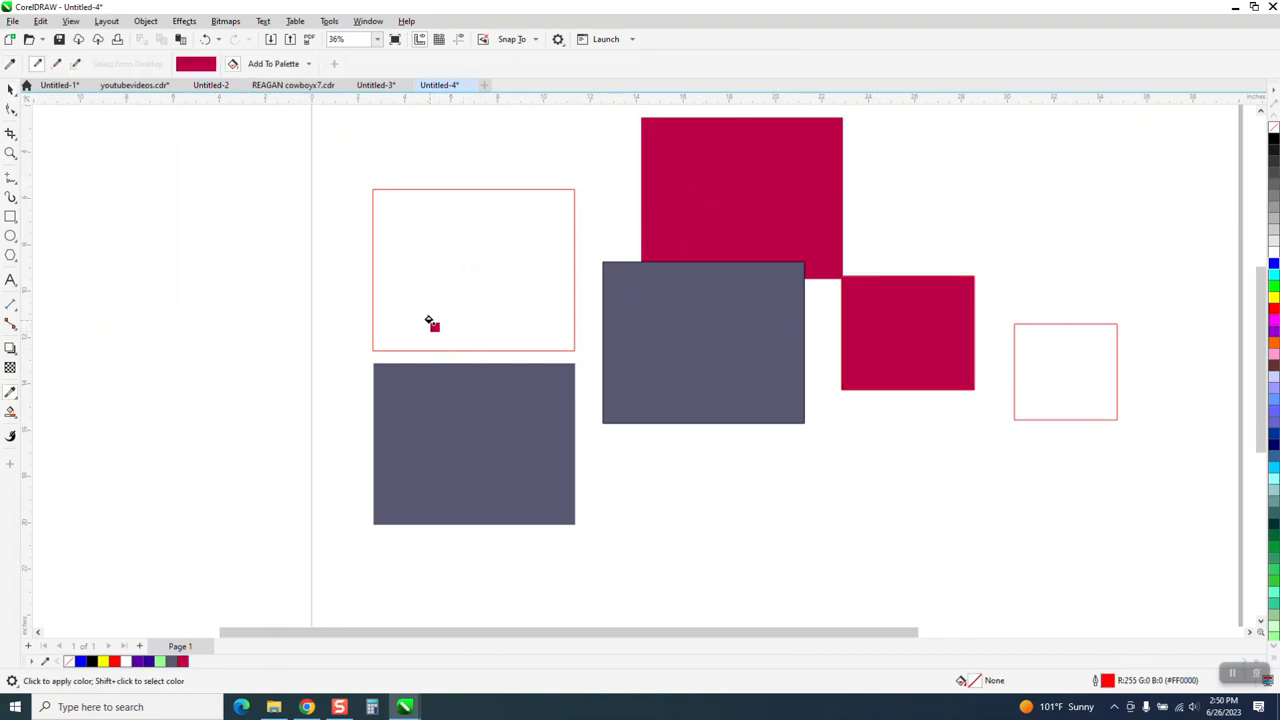
# Fill the empty red-outlined rectangle above the slate grey one with pink from the RGB Palette using Smart Fill.
pyautogui.scroll(-1, 432, 323)
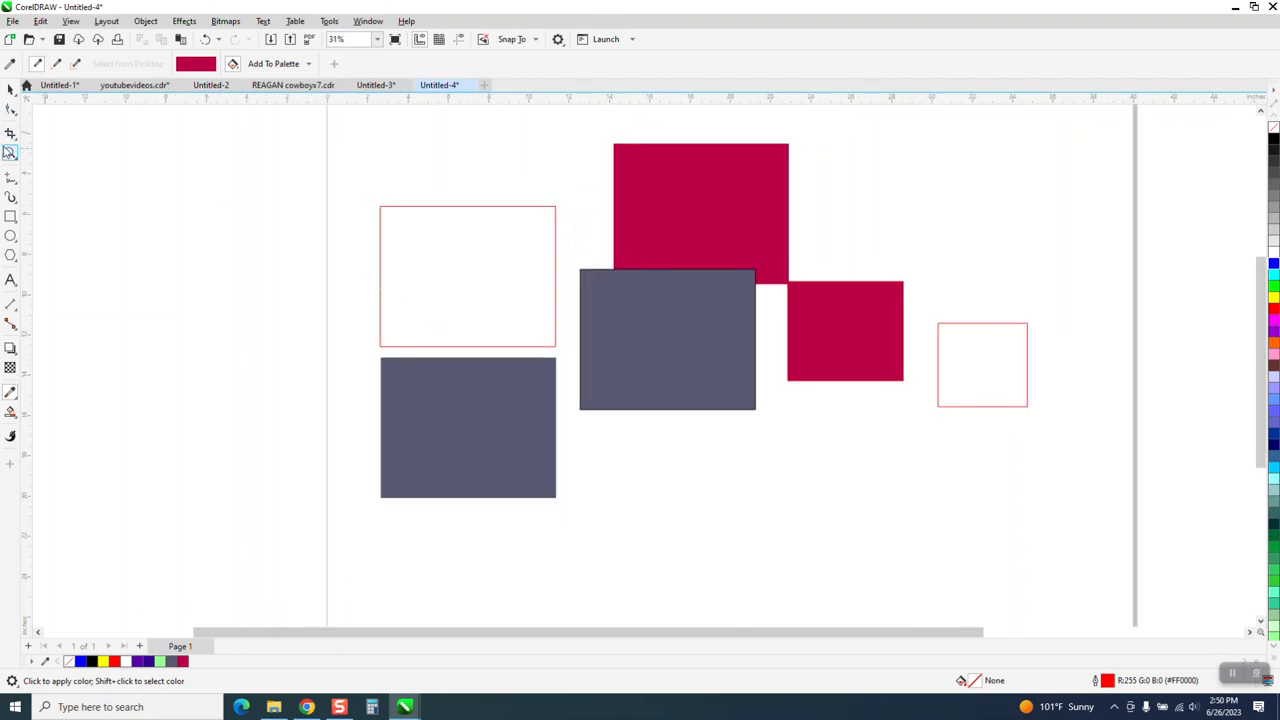
pyautogui.click(9, 152)
pyautogui.moveTo(371, 131); pyautogui.dragTo(1027, 569)
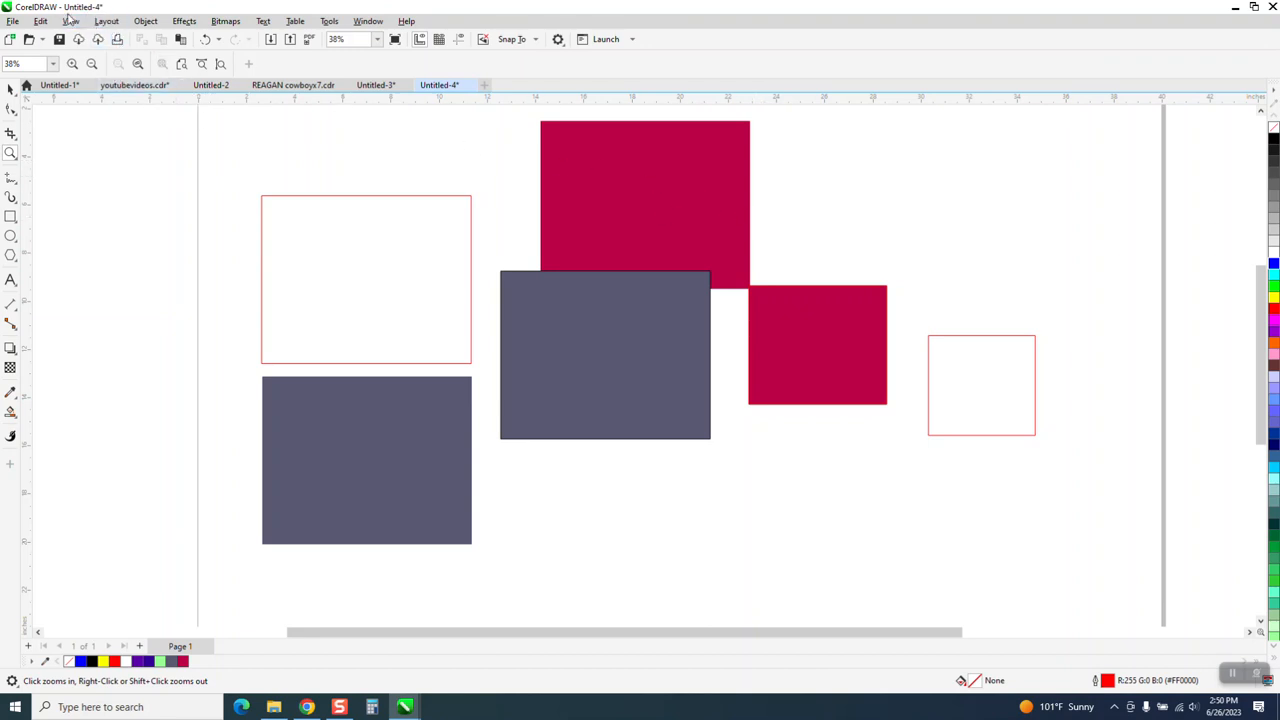
pyautogui.click(15, 421)
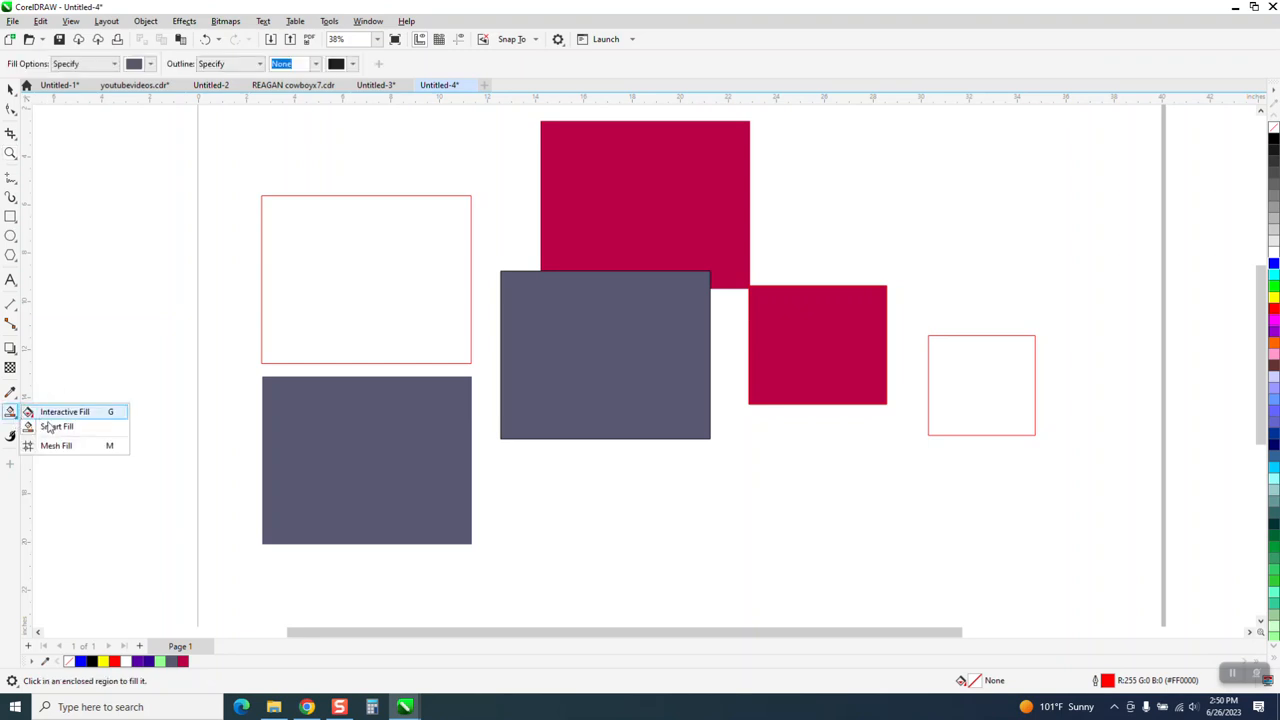
pyautogui.click(40, 426)
pyautogui.click(151, 64)
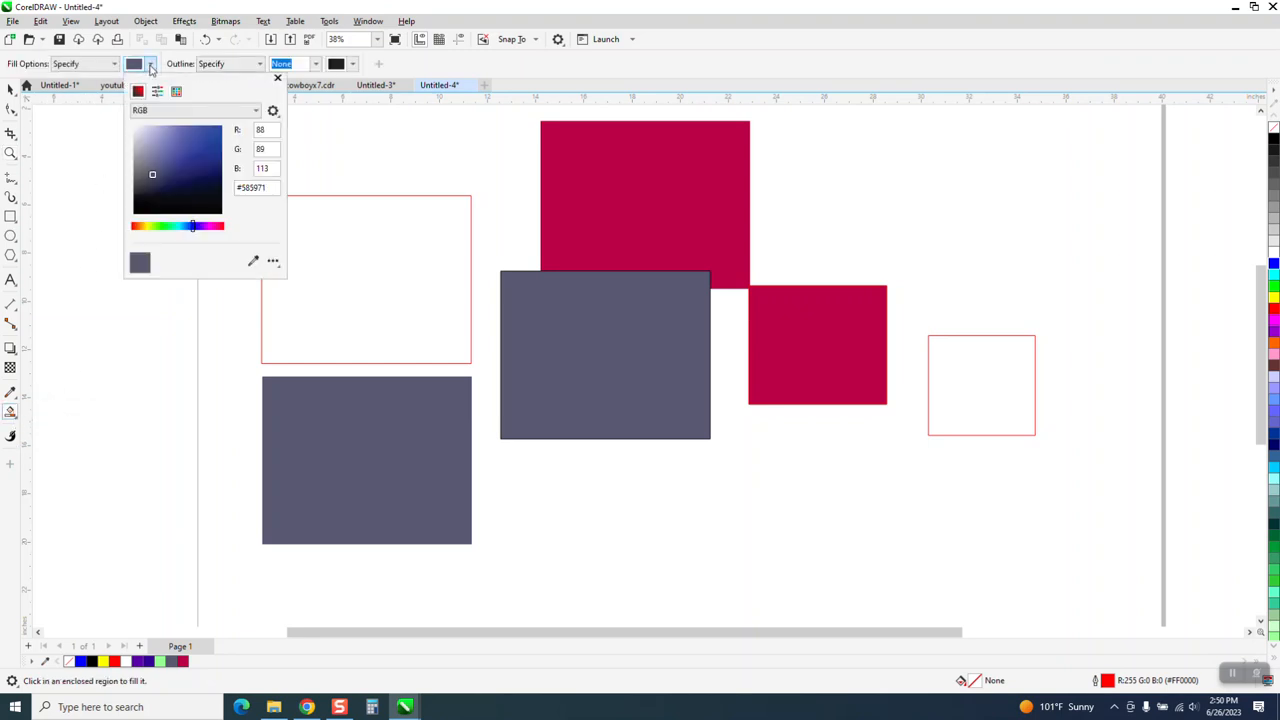
pyautogui.click(177, 92)
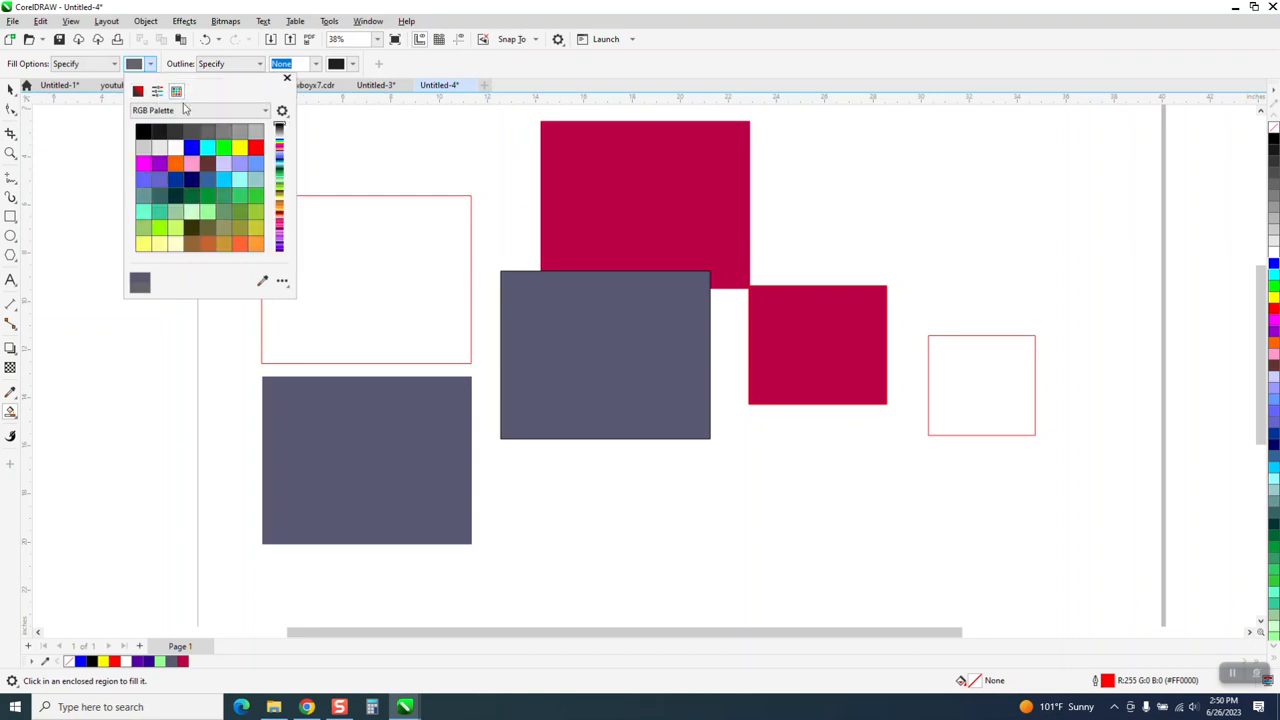
pyautogui.click(191, 163)
pyautogui.click(334, 242)
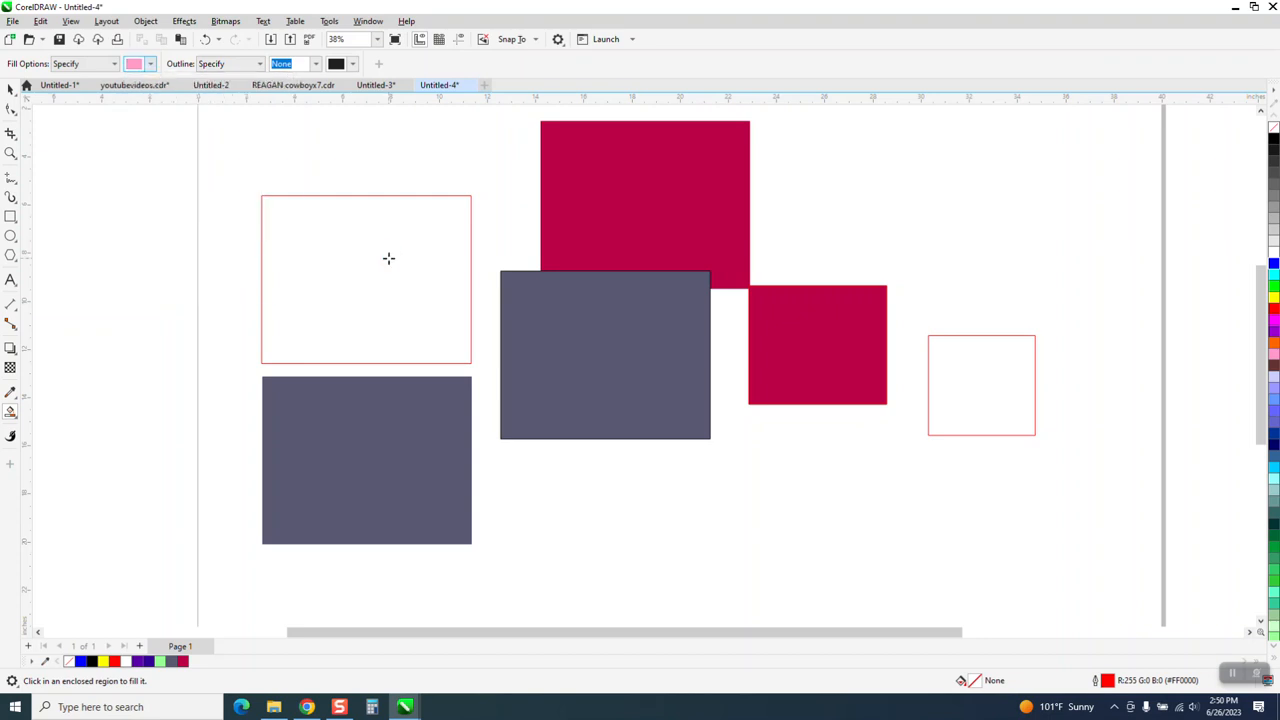
pyautogui.click(389, 257)
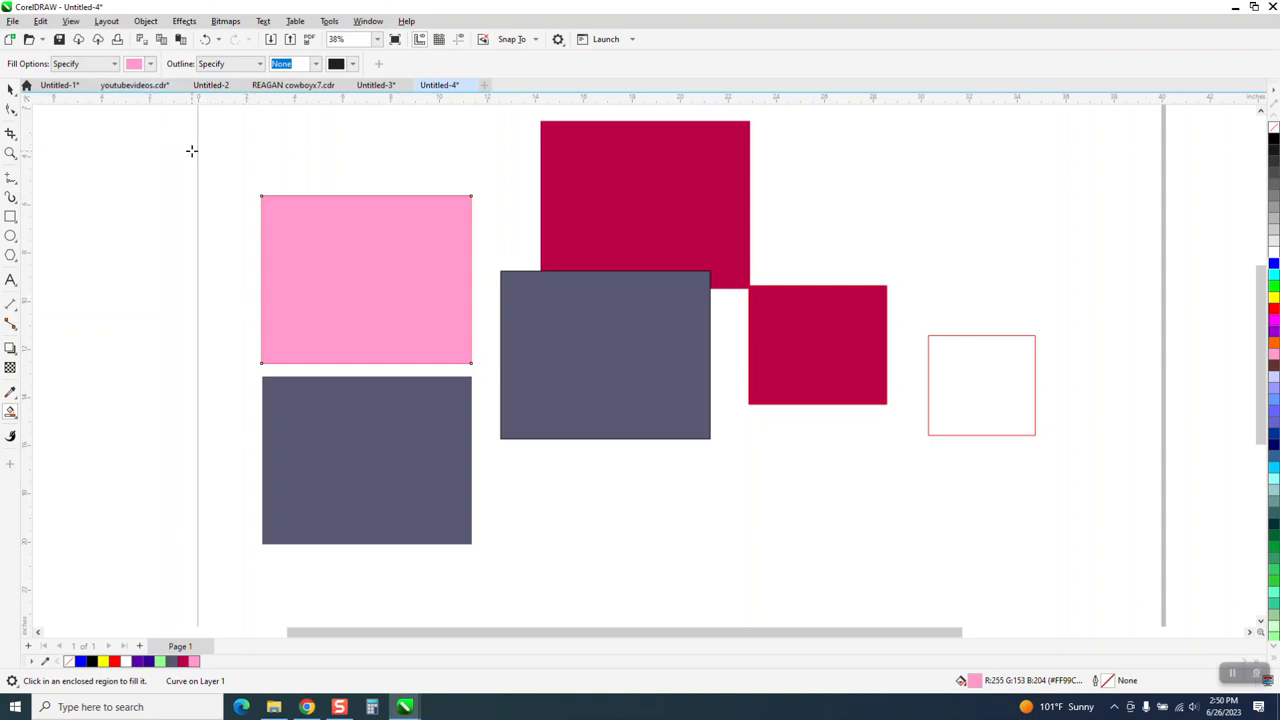
# Move the pink fill up and left off its red outline, and shift the slate grey rectangle below it to the left.
pyautogui.click(10, 88)
pyautogui.click(327, 223)
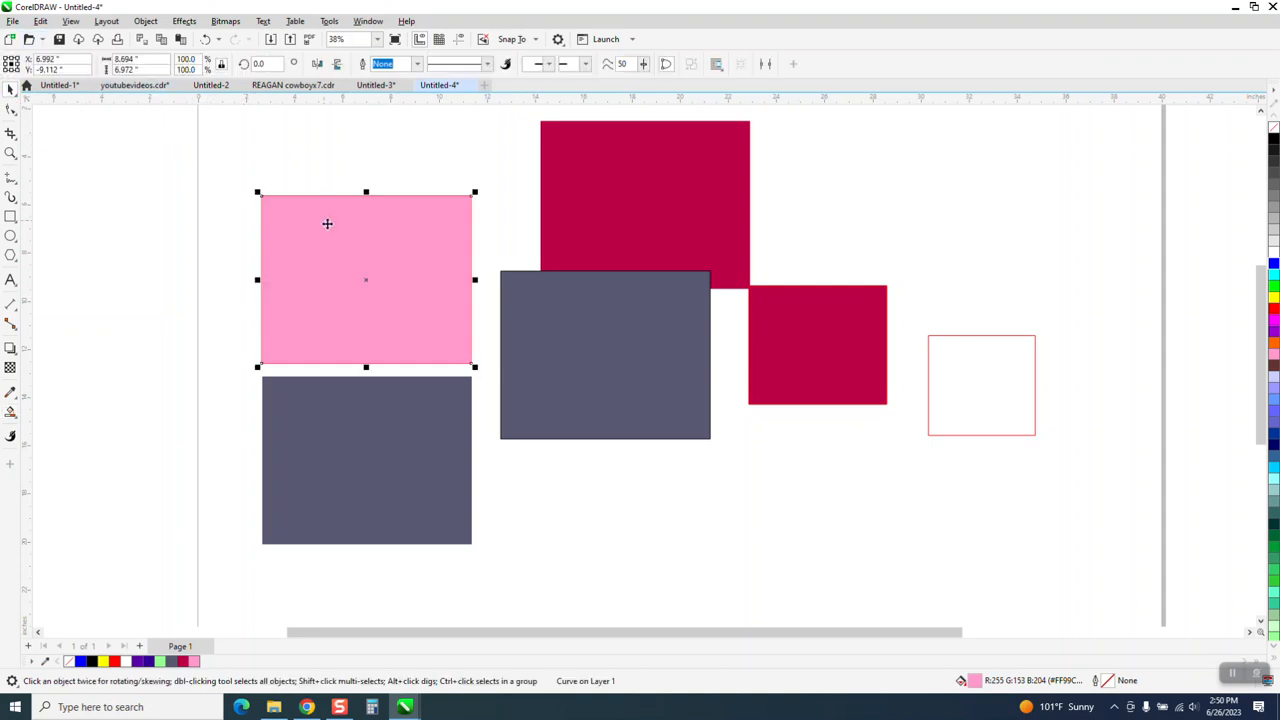
pyautogui.moveTo(372, 237); pyautogui.dragTo(234, 176)
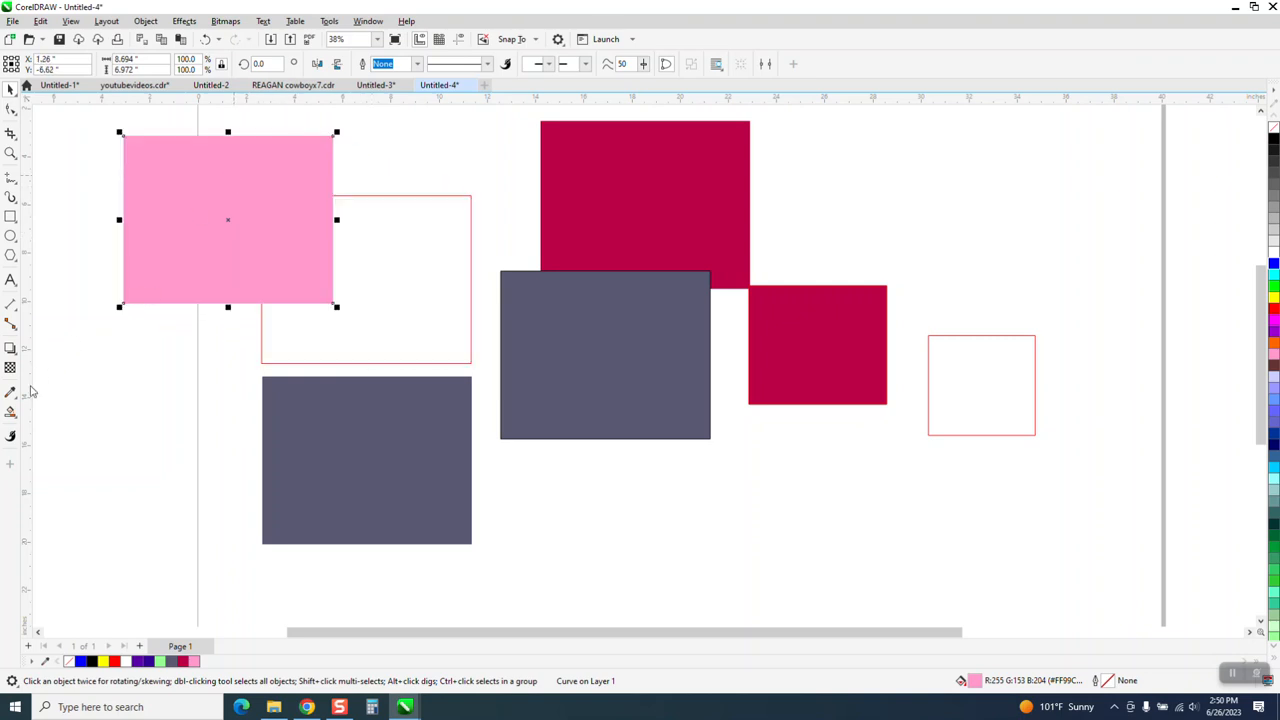
pyautogui.moveTo(398, 437); pyautogui.dragTo(268, 429)
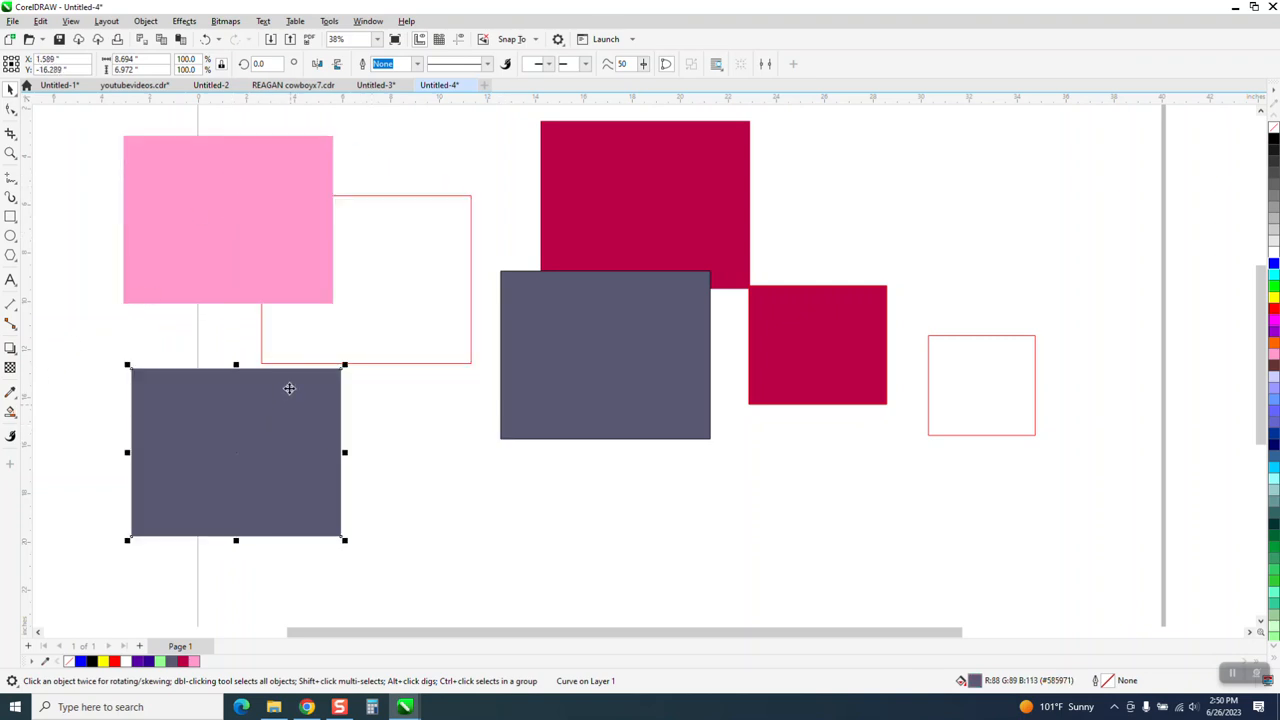
# Place a copy of the empty red-outlined rectangle below it, partly behind the slate grey rectangles, and deselect it.
pyautogui.click(374, 342)
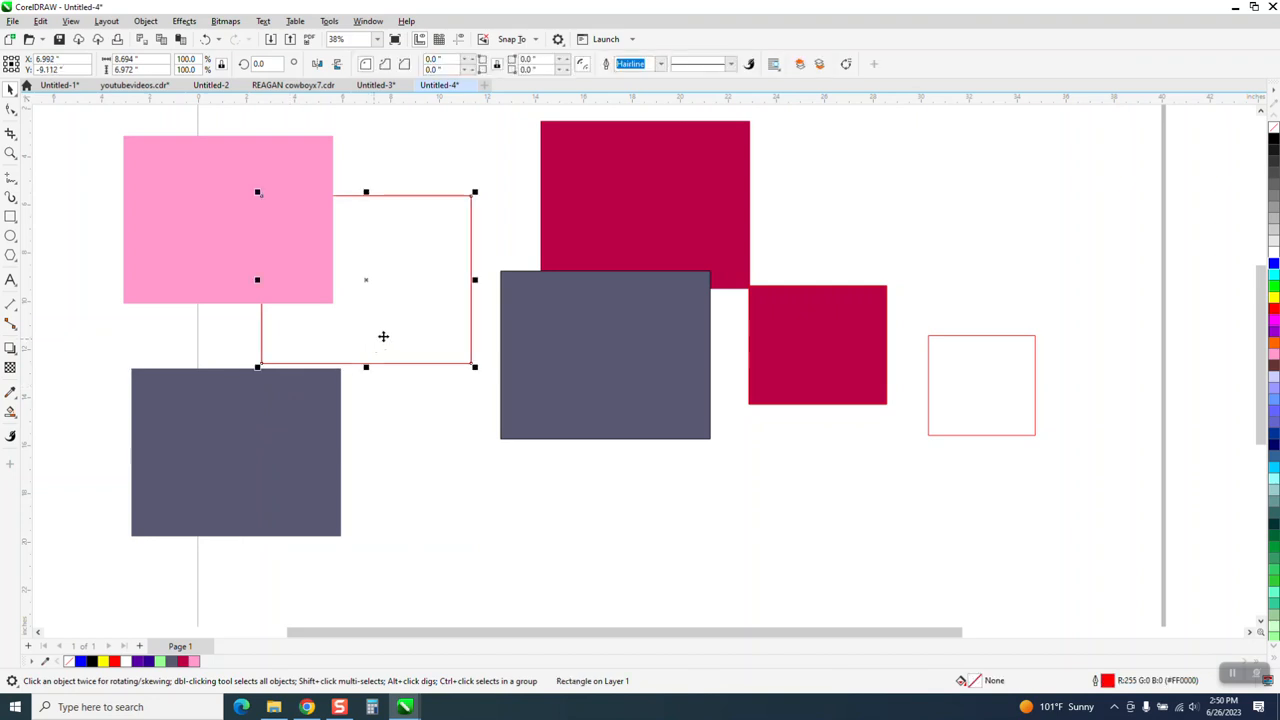
pyautogui.moveTo(383, 334); pyautogui.dragTo(433, 532)
pyautogui.click(105, 334)
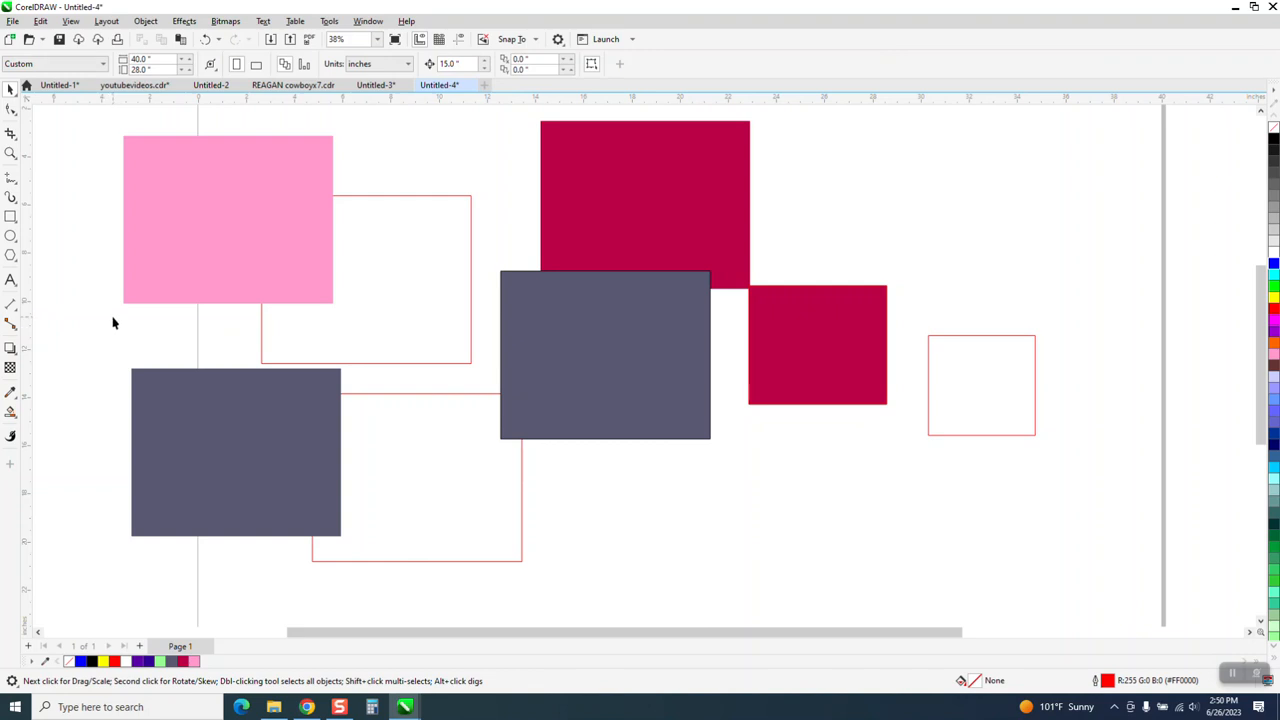
# Sample the pink rectangle with the Color Eyedropper and apply its colour to the lower red-outlined rectangle.
pyautogui.press('i')
pyautogui.click(203, 262)
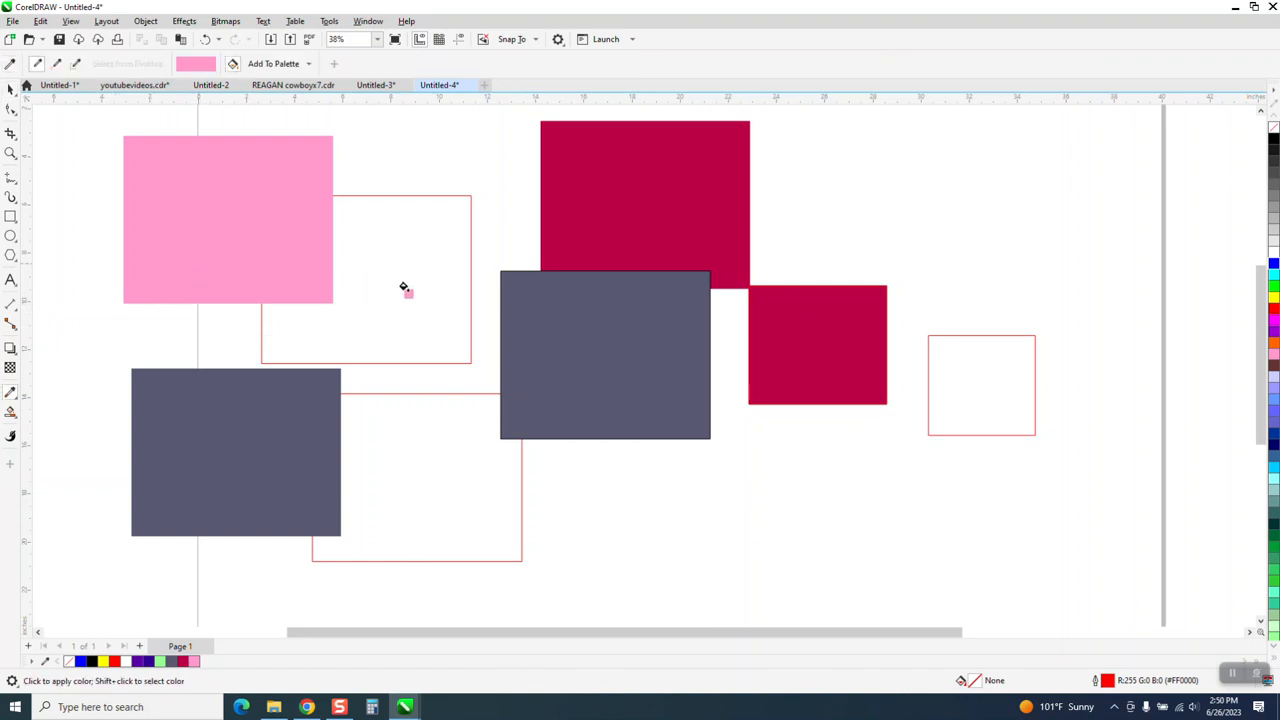
pyautogui.click(407, 450)
pyautogui.press('space')
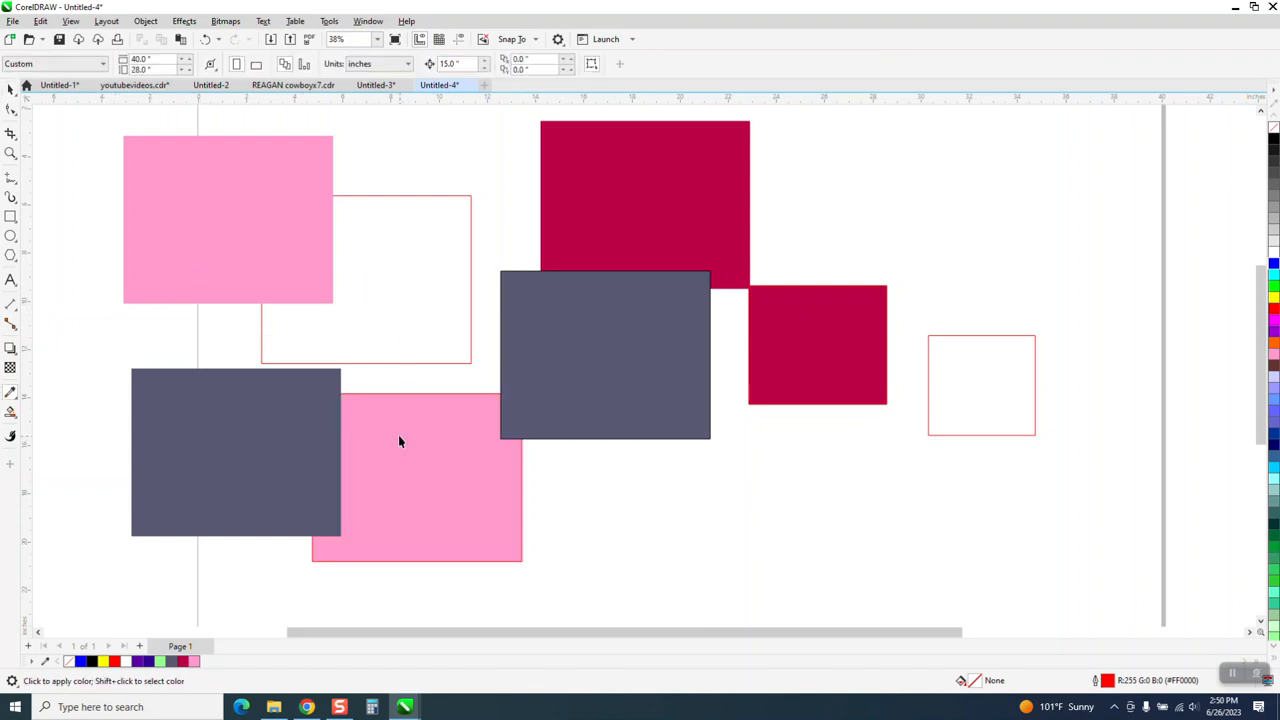
# Sample the lower slate grey rectangle with the Color Eyedropper and apply its colour to the upper red-outlined rectangle.
pyautogui.press('i')
pyautogui.click(282, 428)
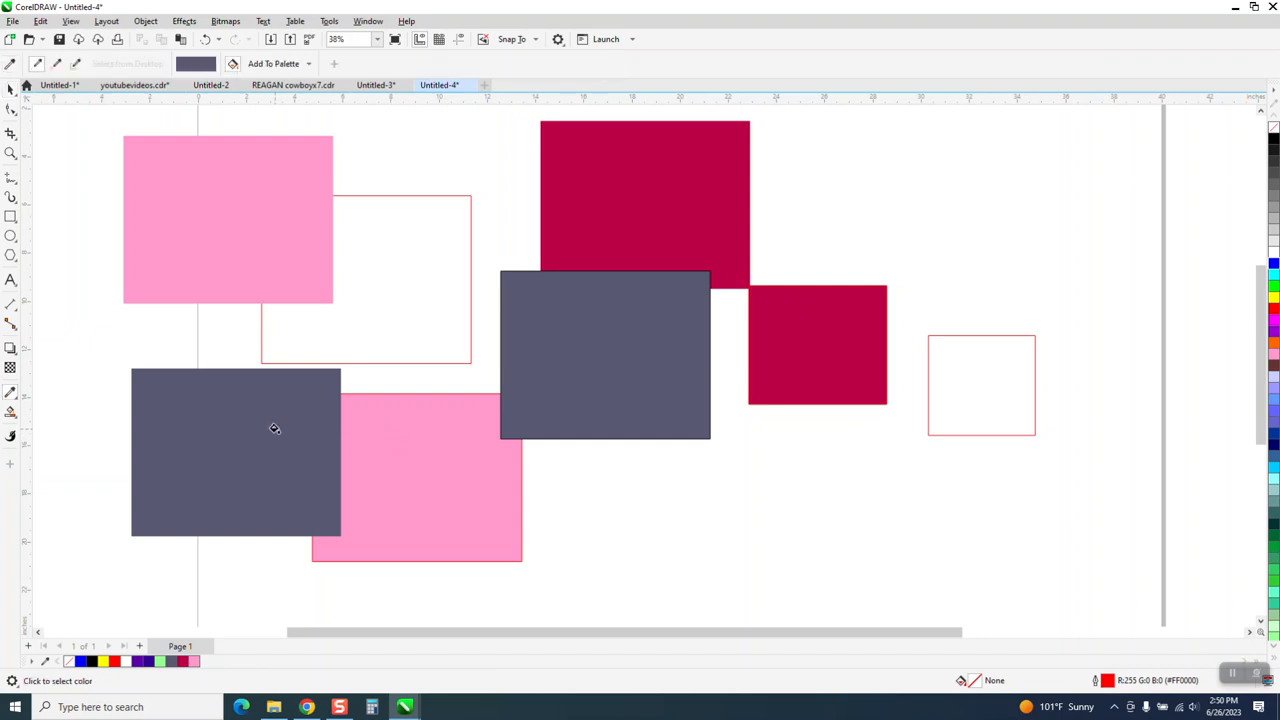
pyautogui.click(409, 321)
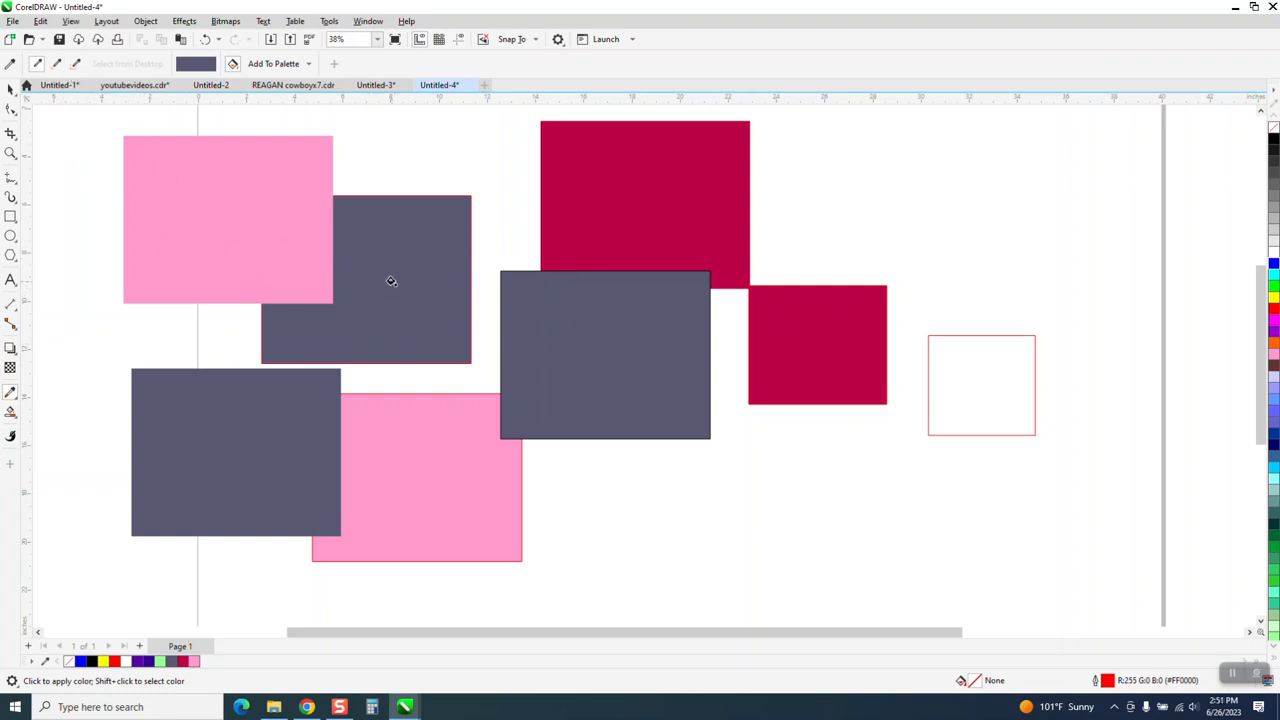
# Switch the Color Eyedropper from applying colour back to sampling.
pyautogui.scroll(-1, 391, 281)
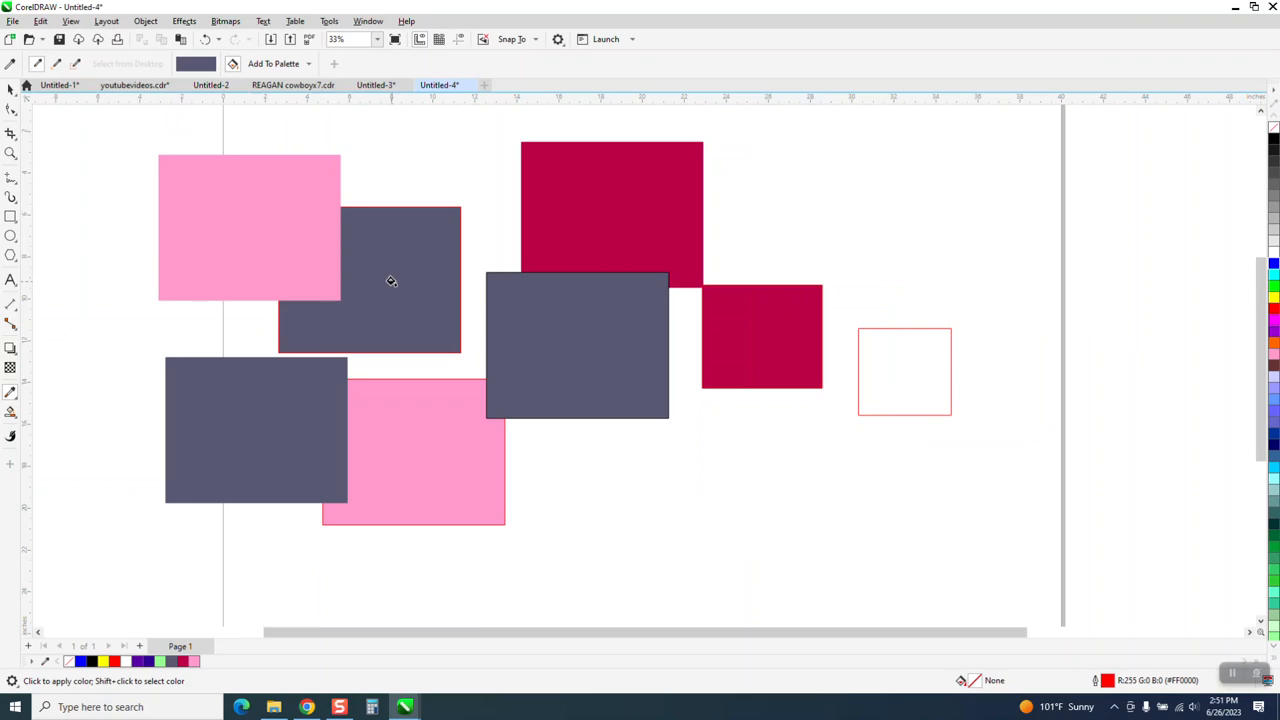
pyautogui.press('shift')
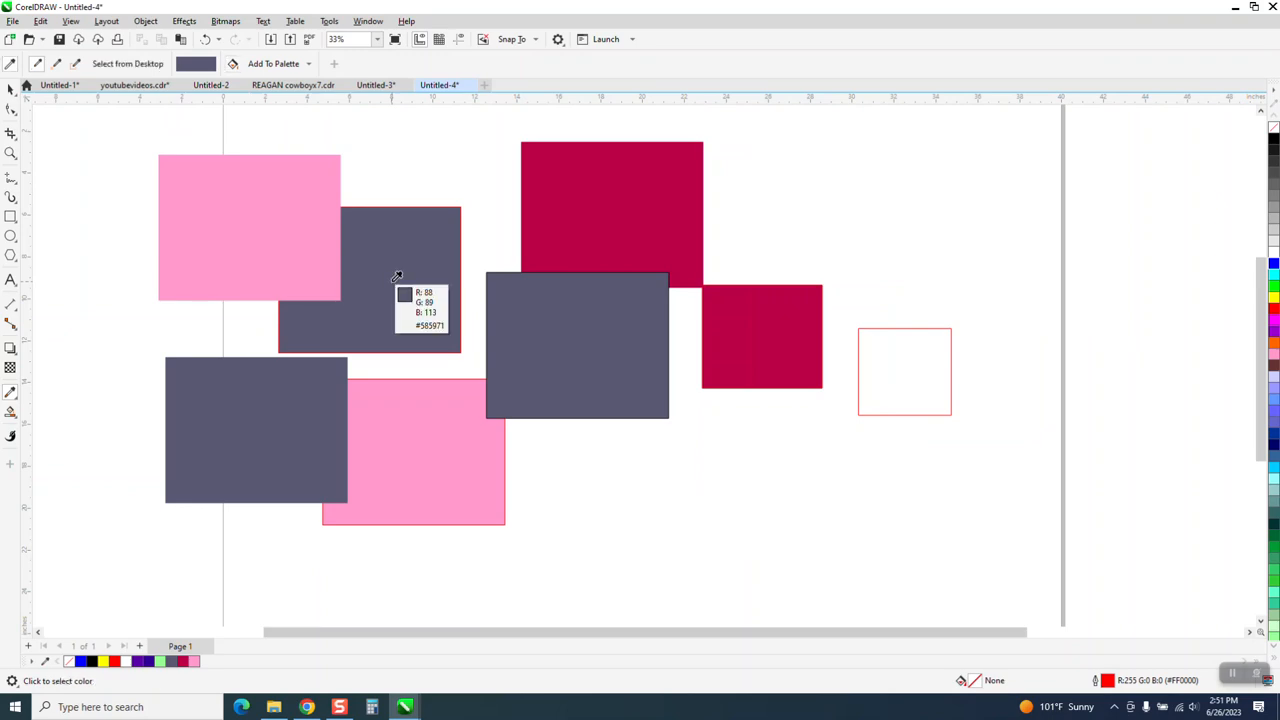